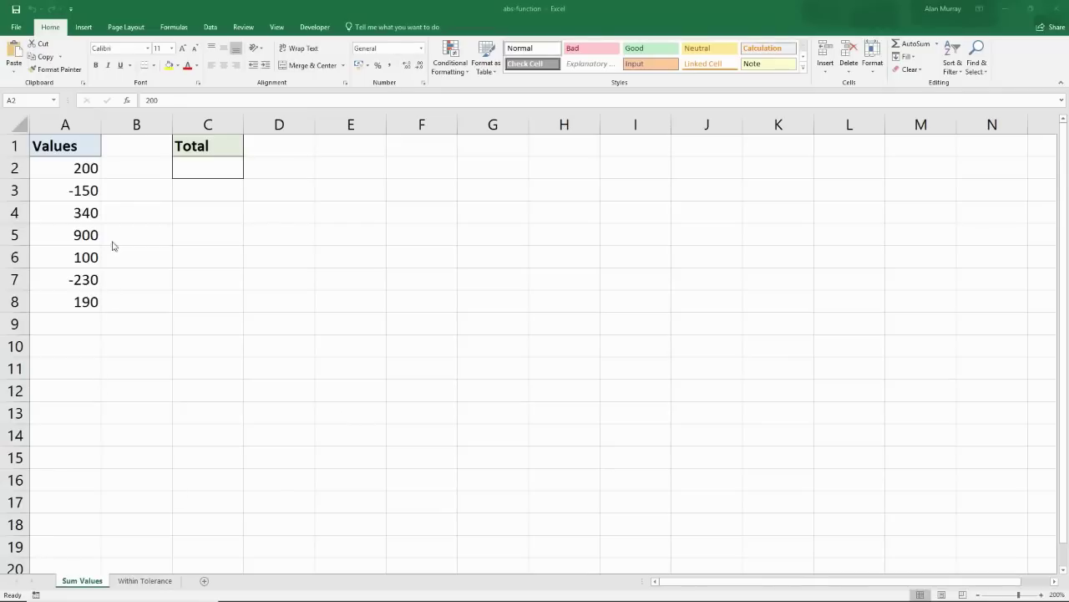
Step: Examine the positive and negative numbers in the Values column, A2:A8
left_click_drag(88, 169, 87, 280)
left_click(87, 279)
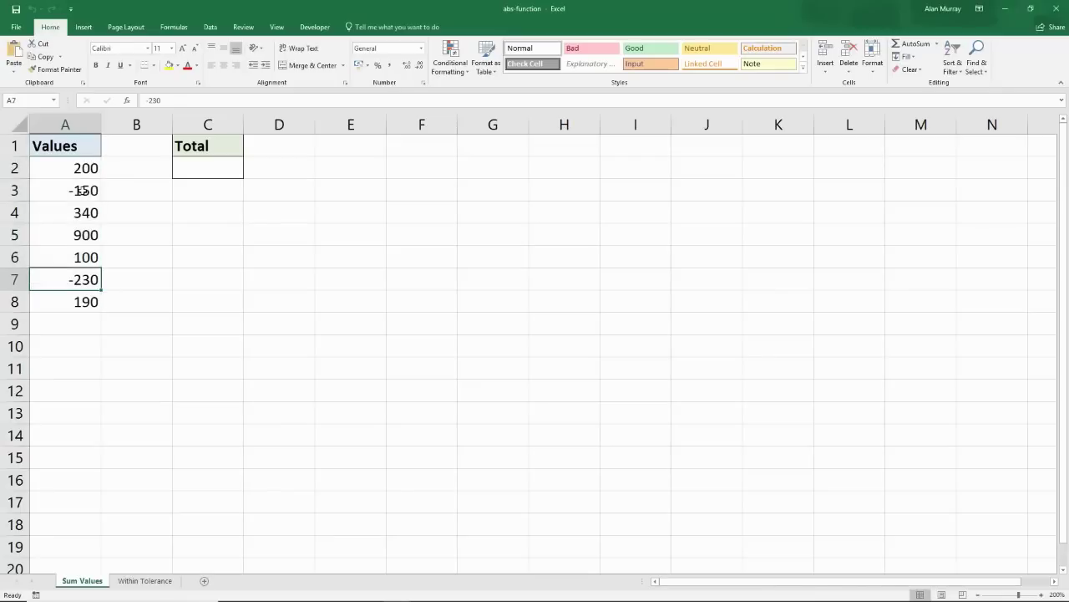
left_click(81, 191)
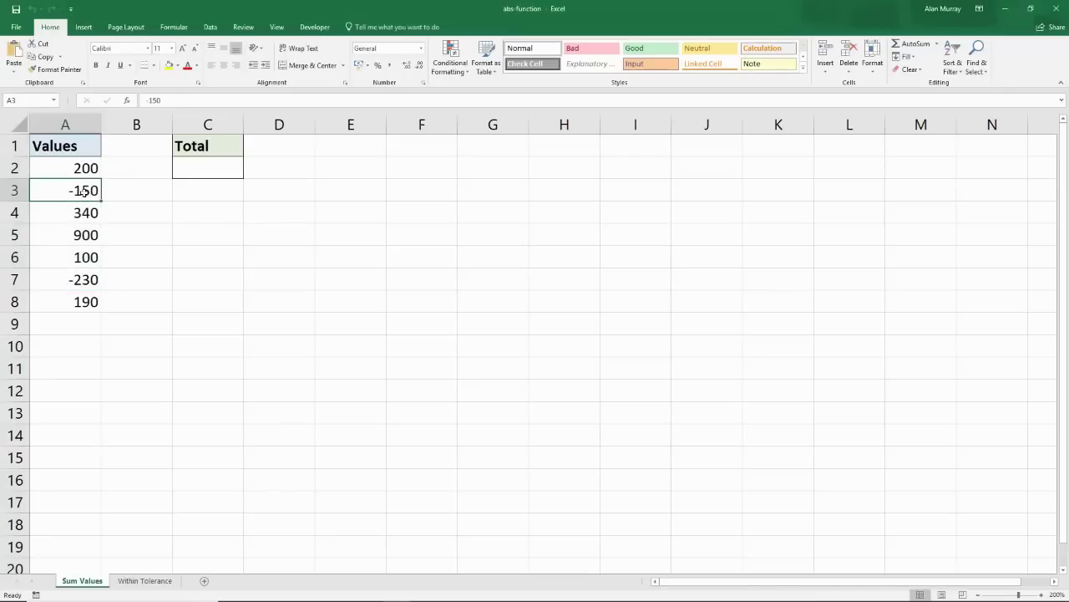
left_click(92, 282)
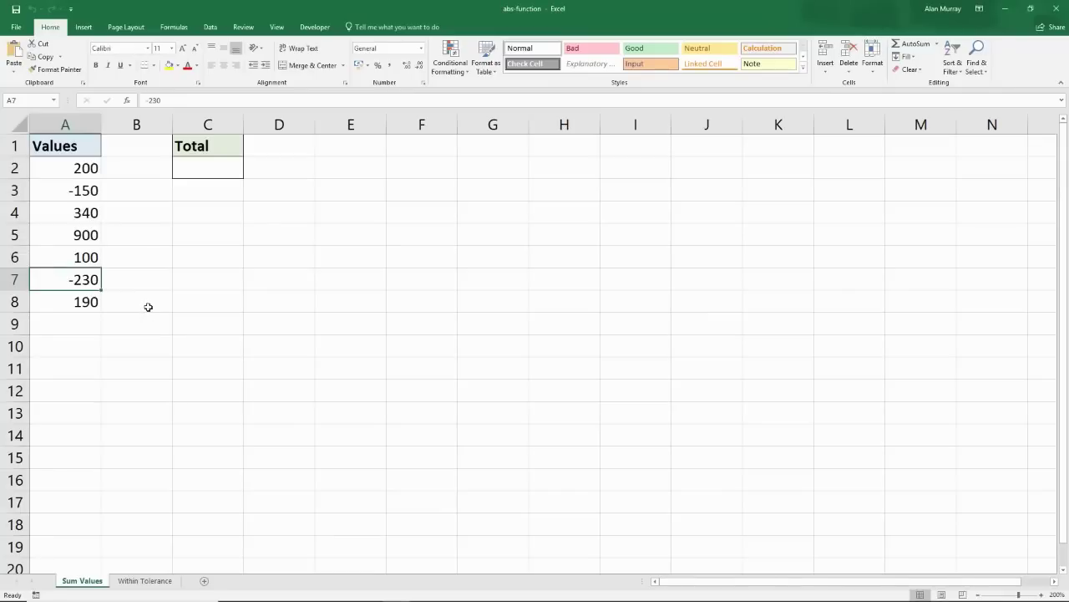
left_click(109, 298)
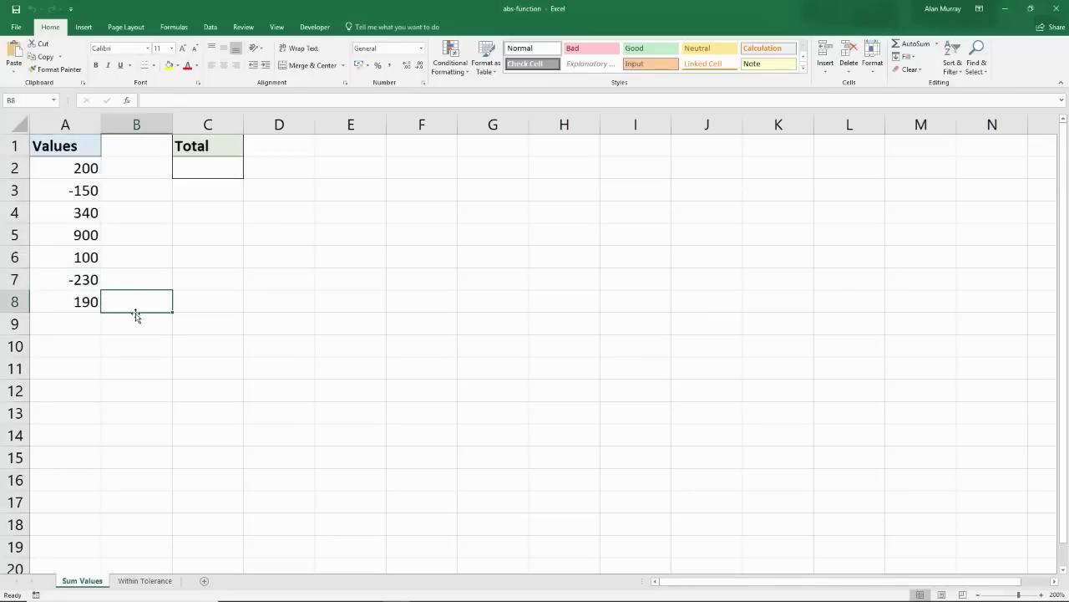
left_click(86, 172)
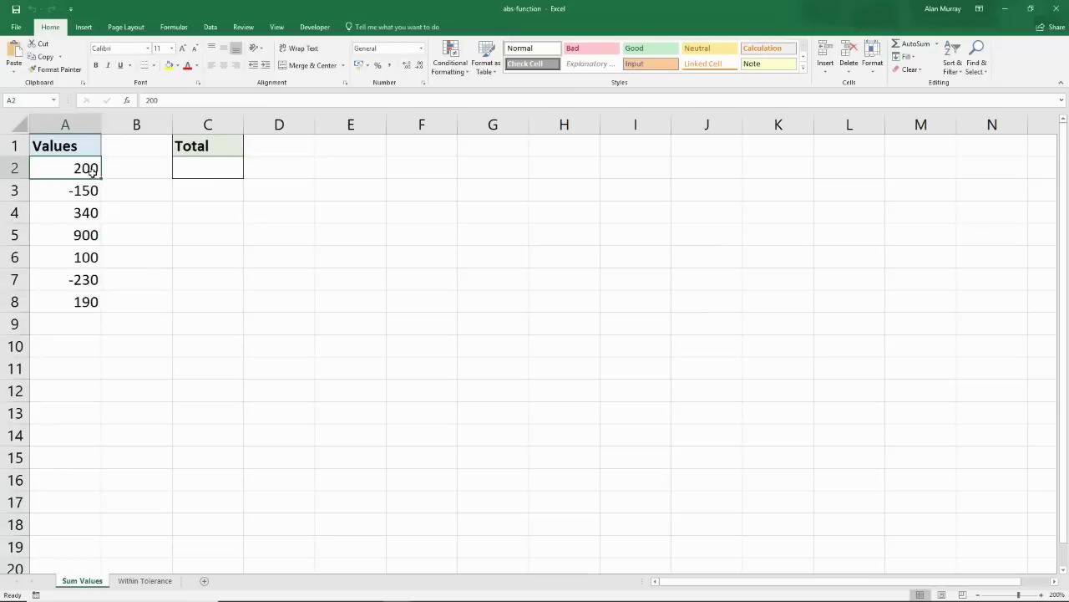
left_click(94, 196)
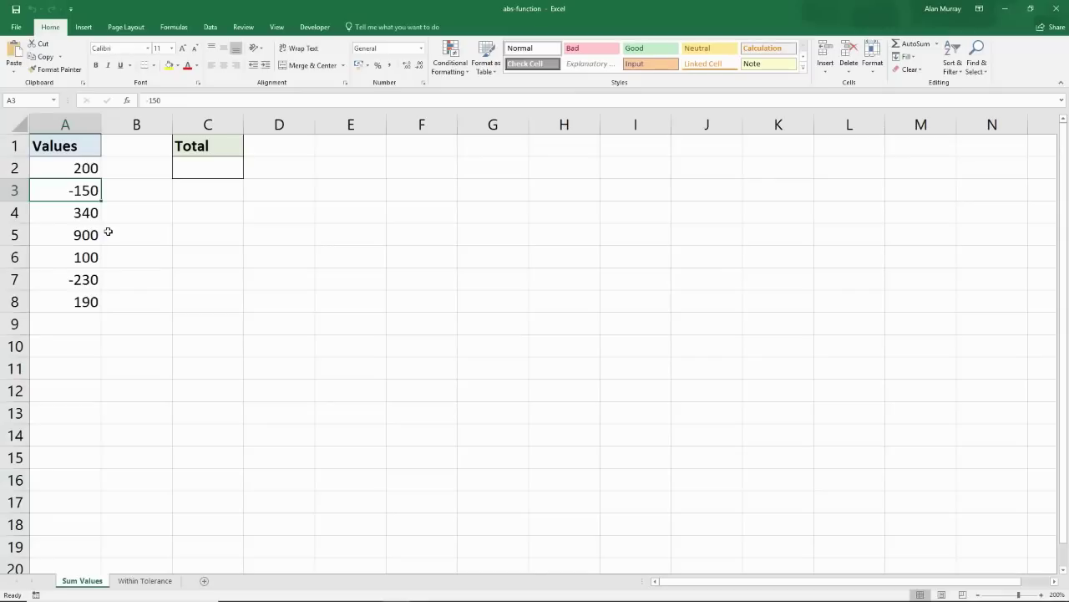
Step: Enter the formula =ABS(A2) in cell B2 to return the absolute value of the first number
left_click(161, 167)
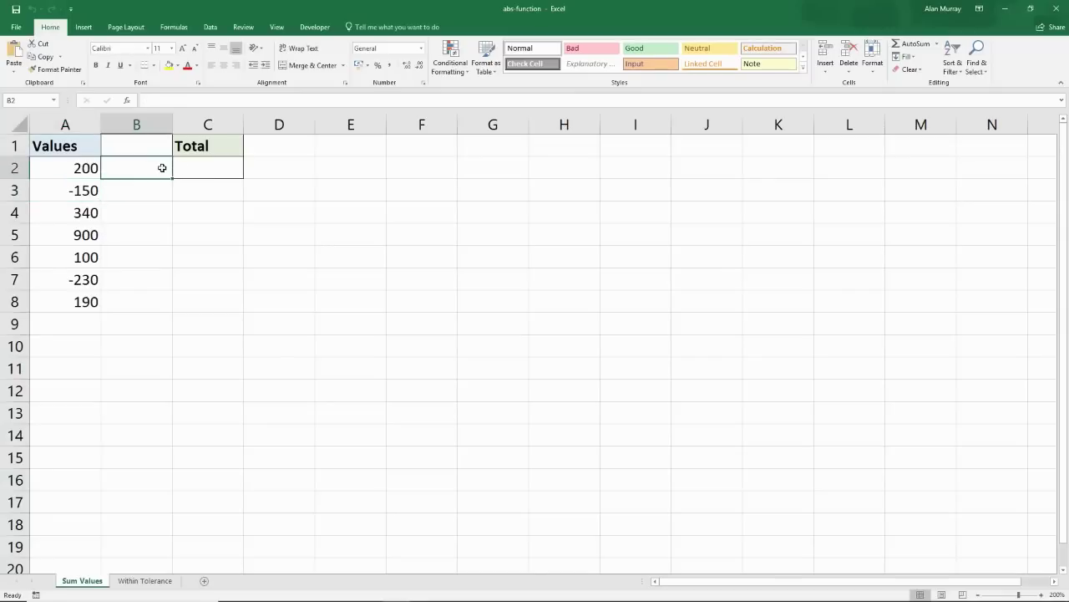
type("=ab")
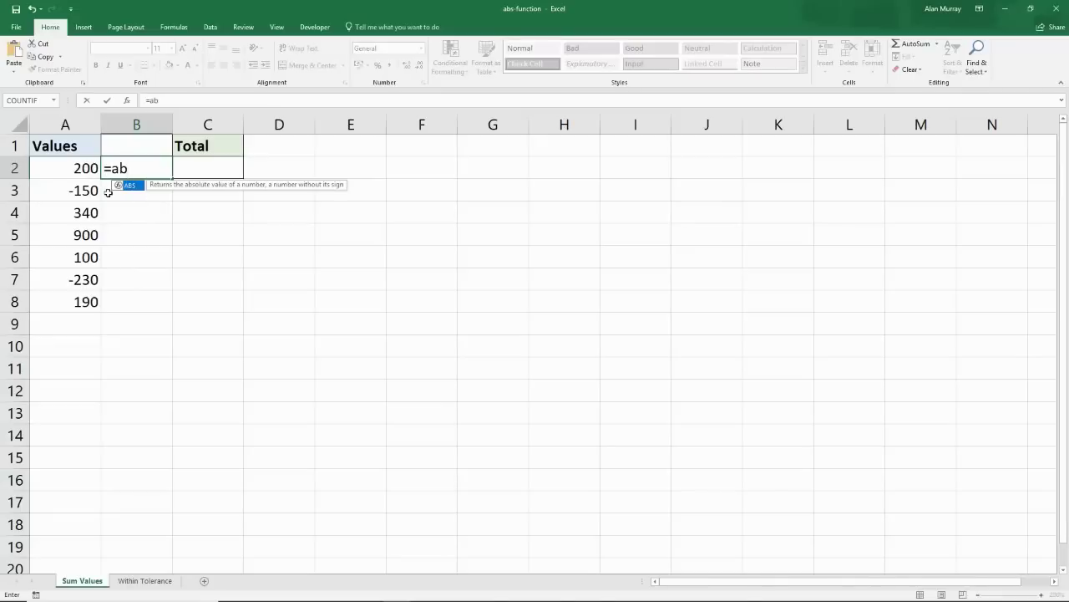
type("s(")
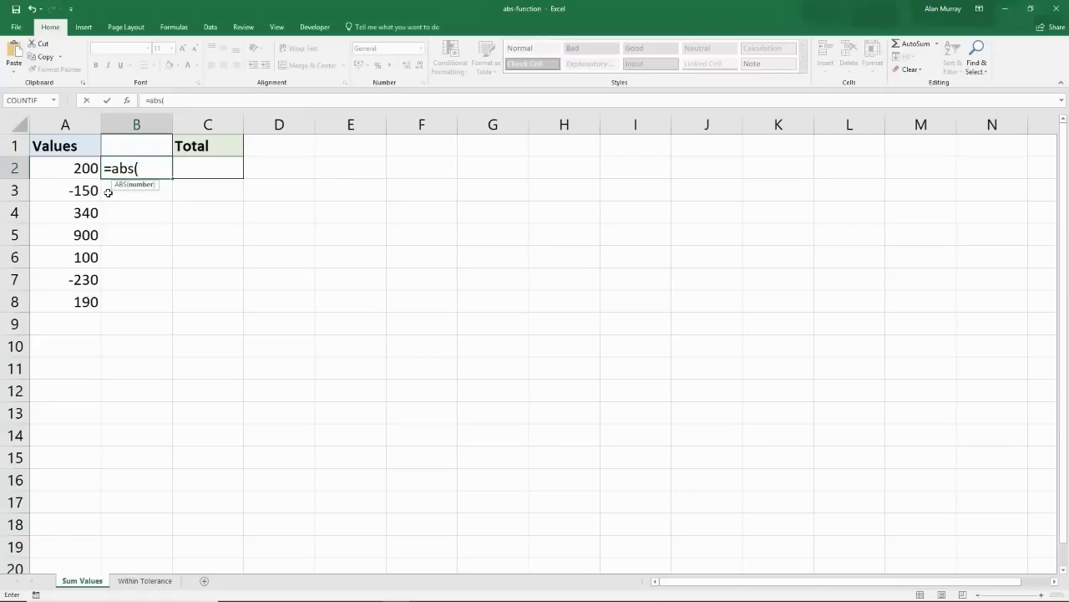
left_click(91, 171)
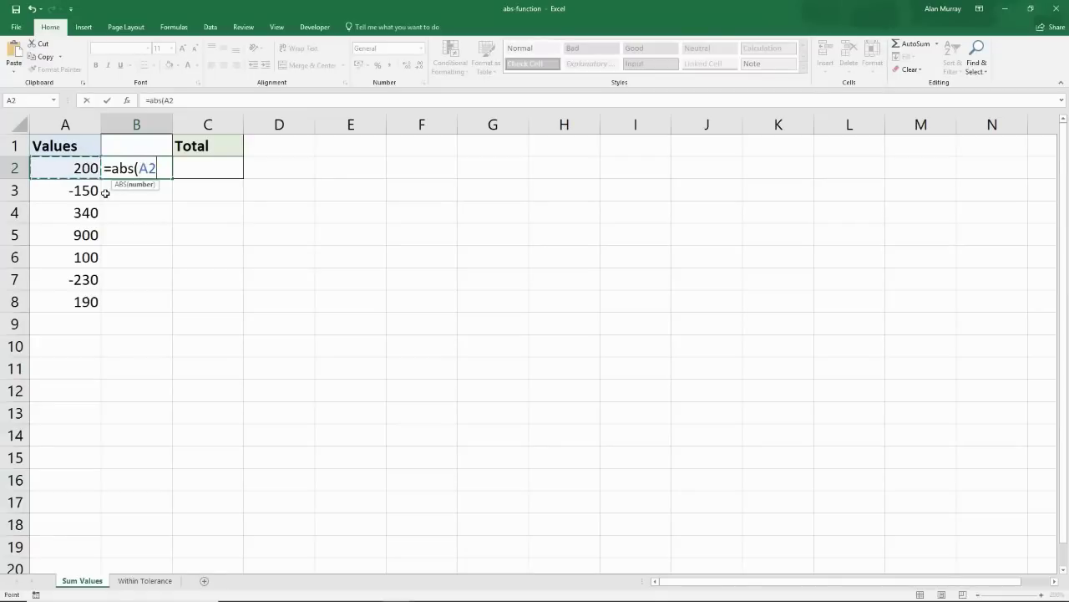
type(")")
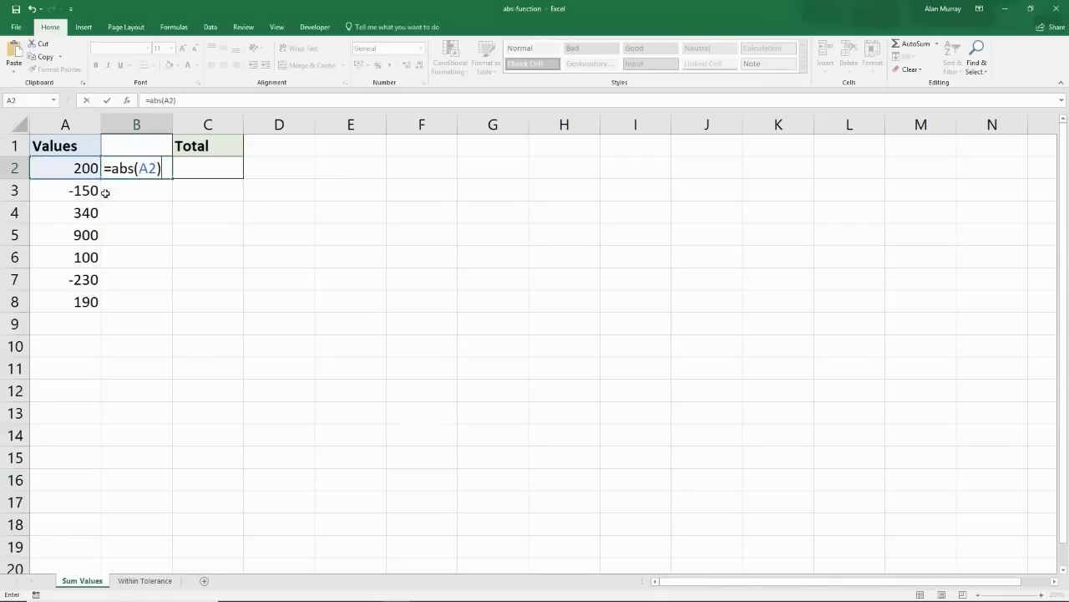
key("Return")
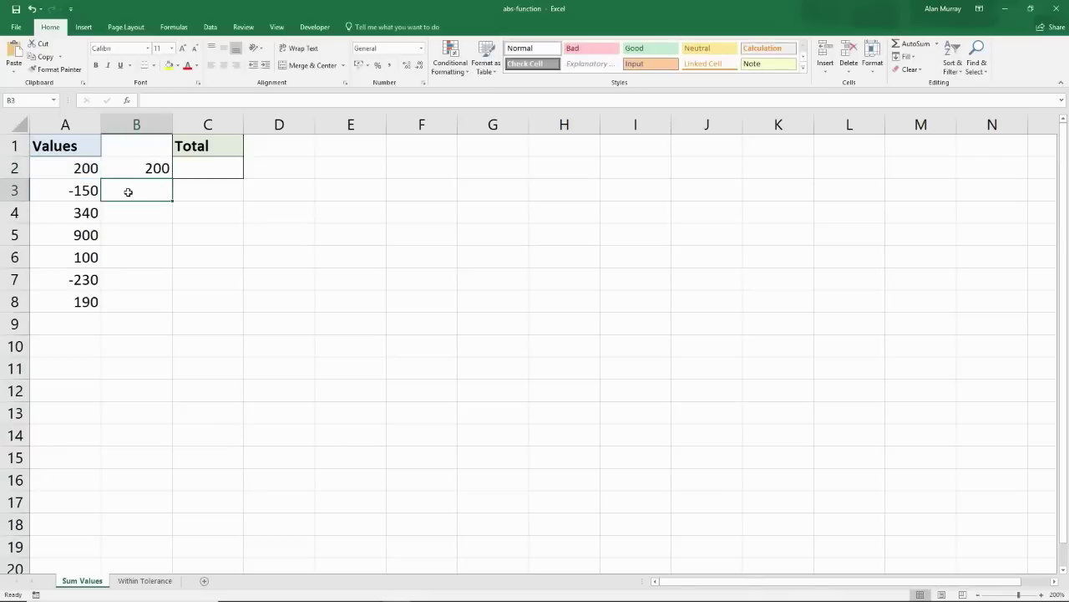
Step: Fill the ABS formula from B2 down to B8
left_click(84, 169)
left_click(158, 171)
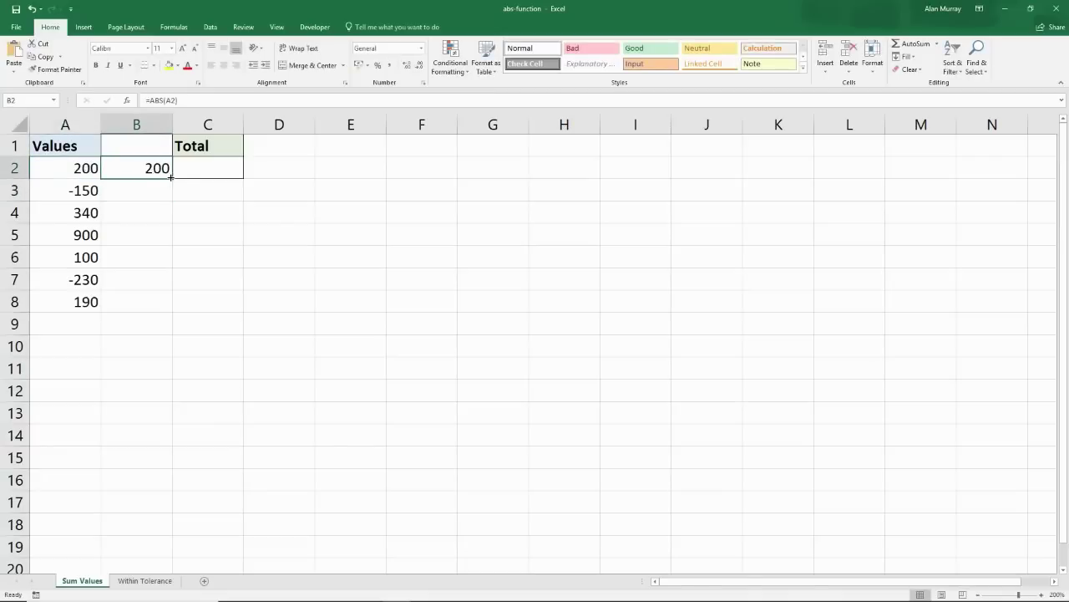
left_click_drag(173, 178, 173, 311)
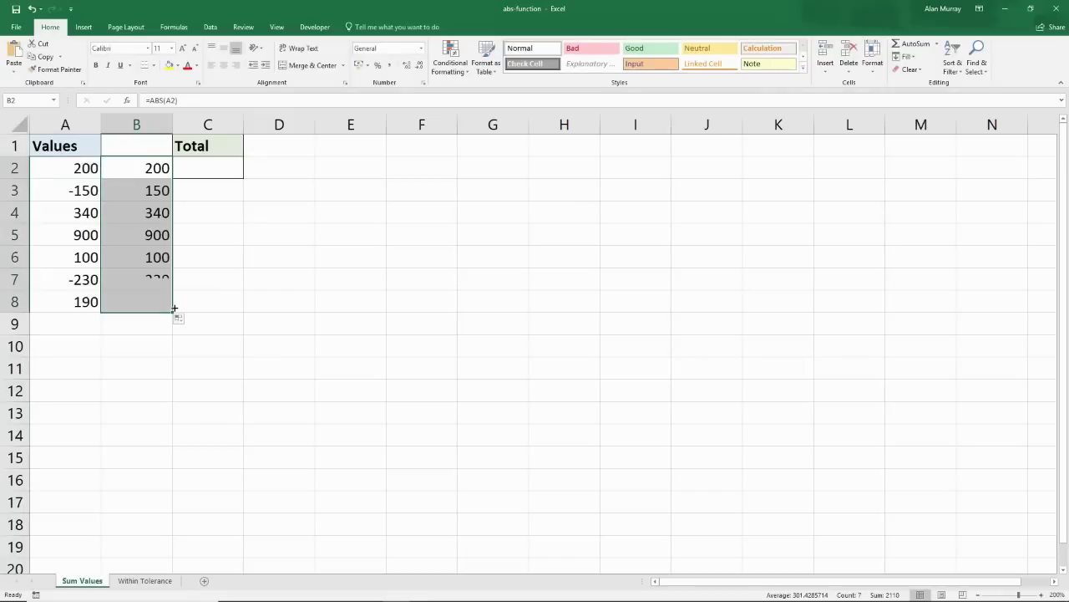
Step: Compare the negative numbers in column A with the absolute values in B2:B8
left_click(86, 285)
left_click(75, 191)
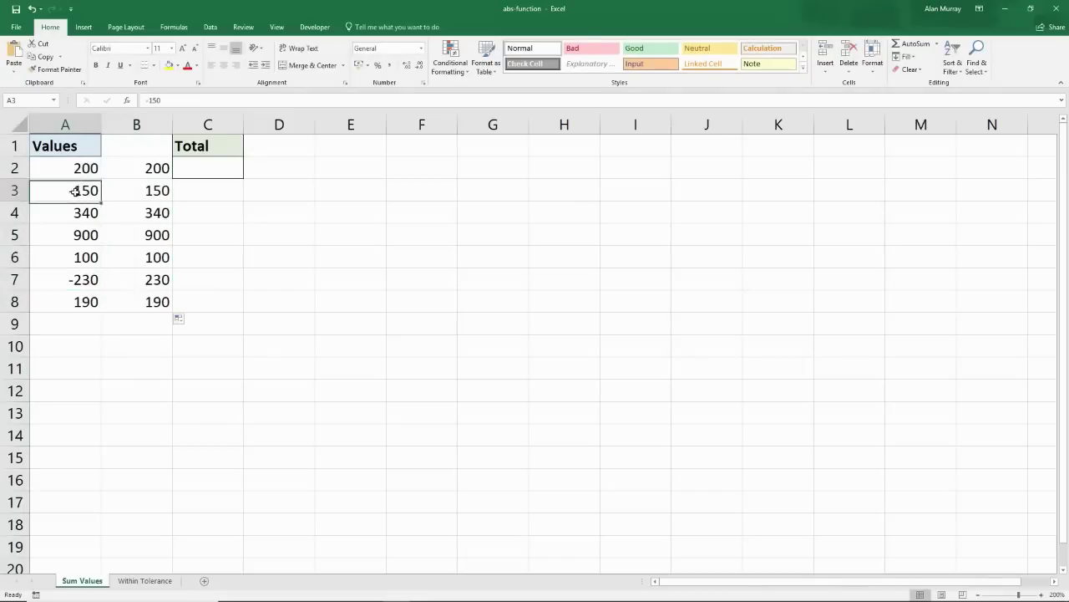
left_click(71, 276)
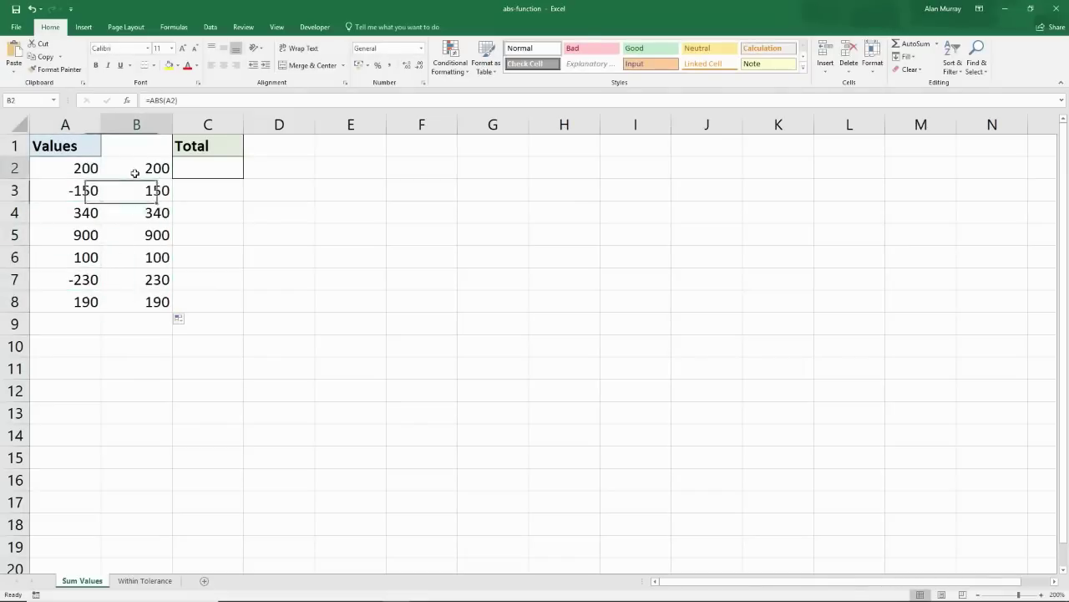
left_click_drag(136, 172, 135, 303)
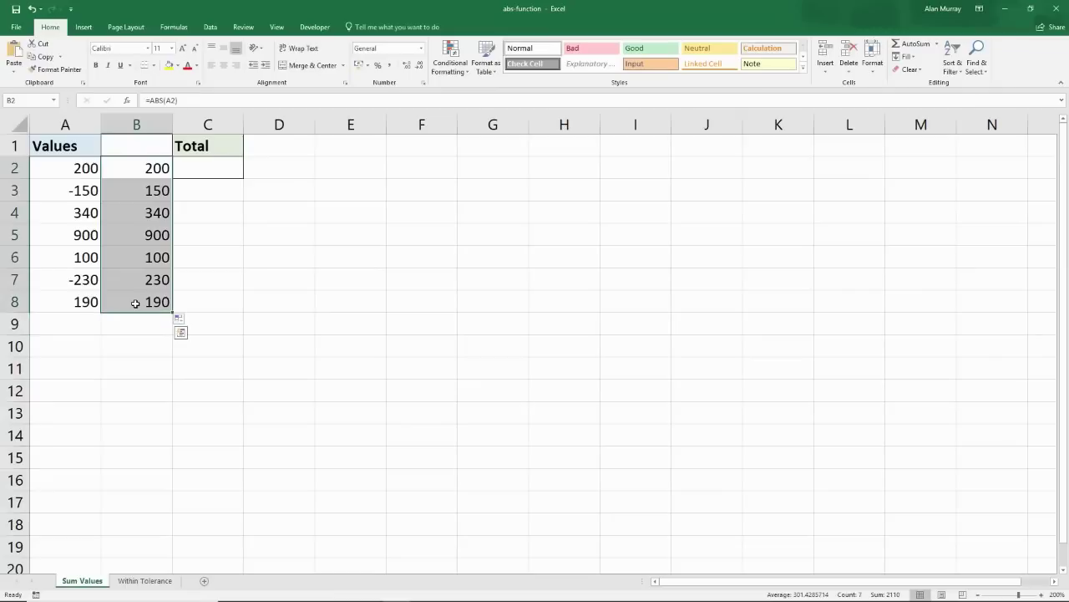
left_click(136, 320)
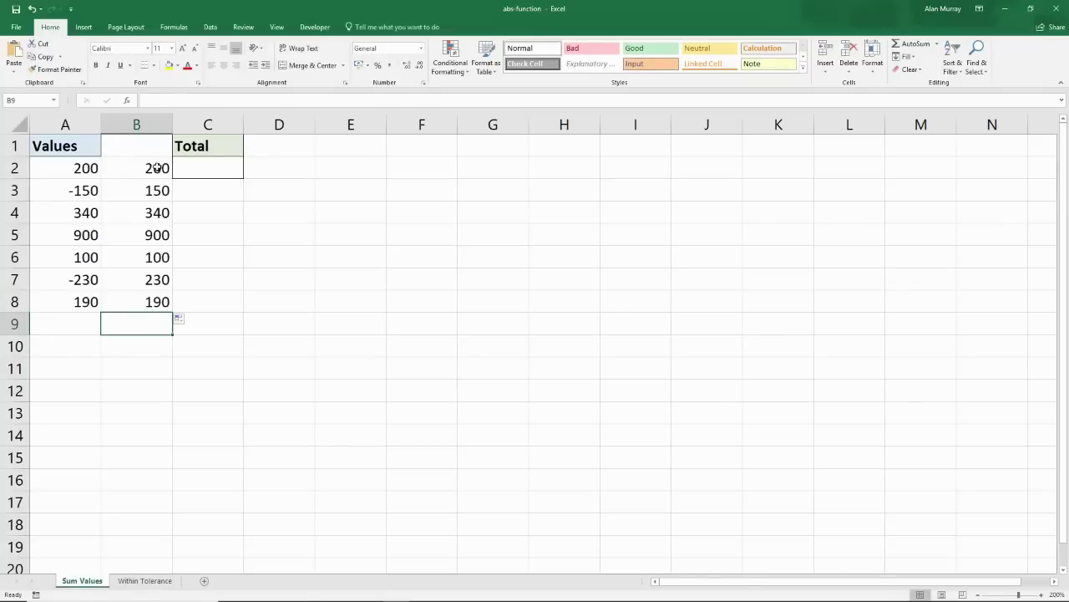
Step: Clear the ABS formulas from B2:B8
left_click_drag(153, 168, 156, 301)
key("Delete")
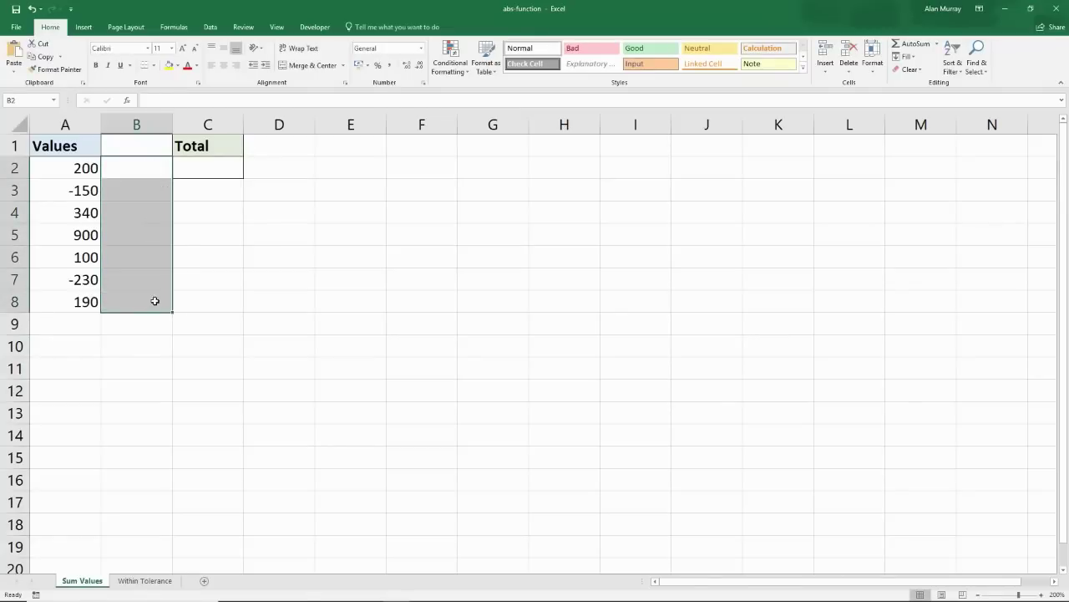
left_click(184, 282)
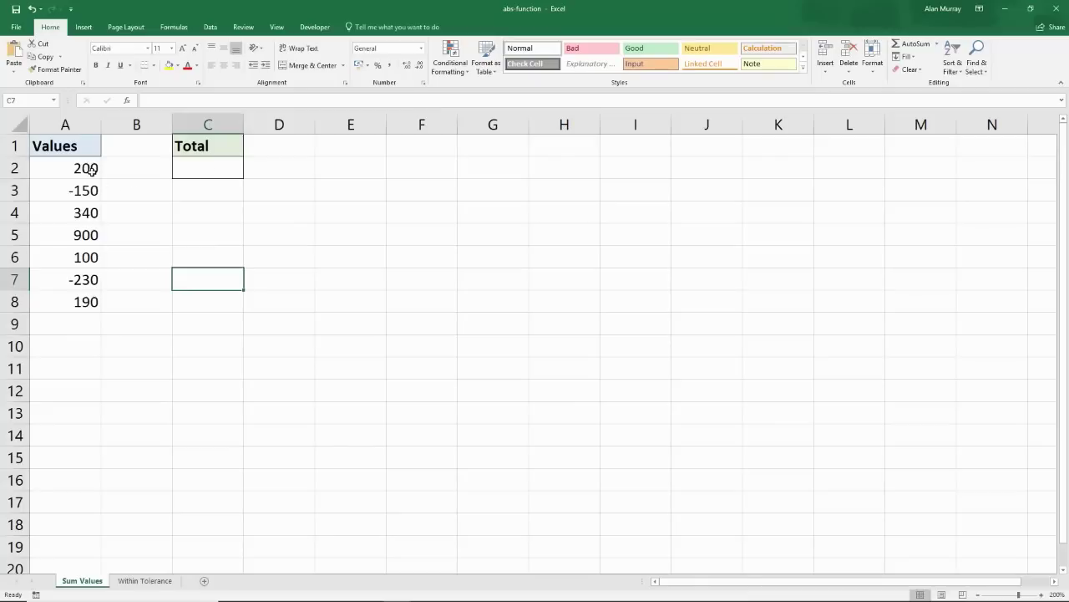
left_click_drag(92, 170, 84, 303)
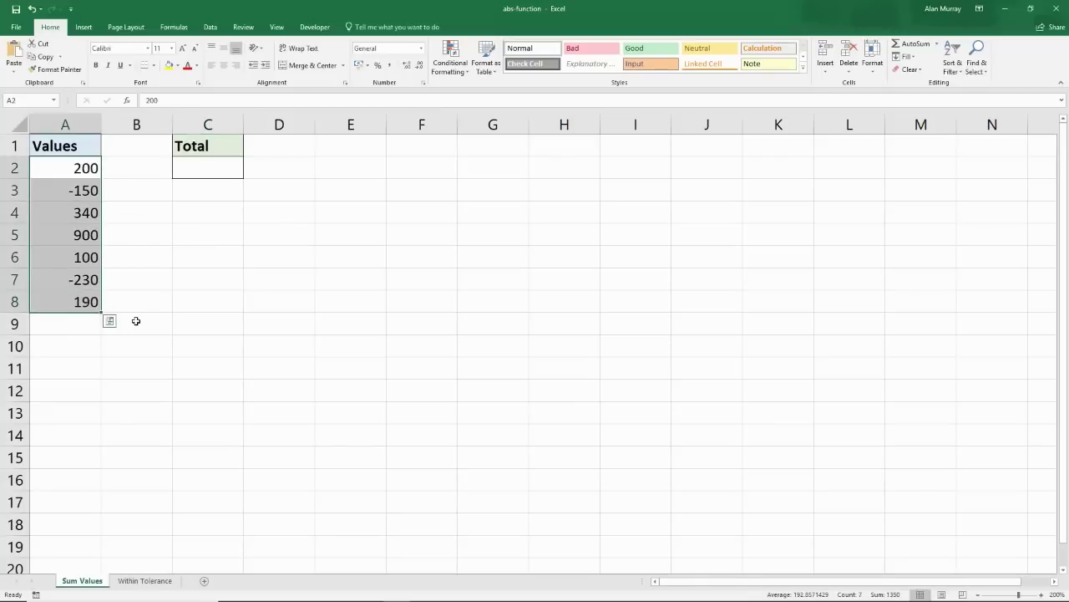
left_click(136, 318)
left_click(189, 306)
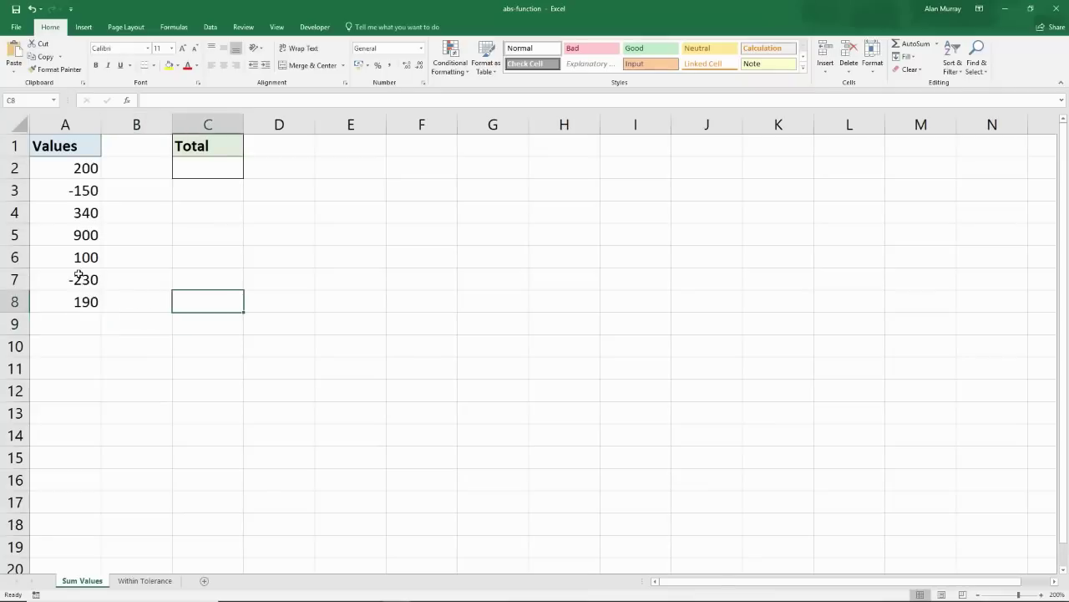
left_click(78, 277)
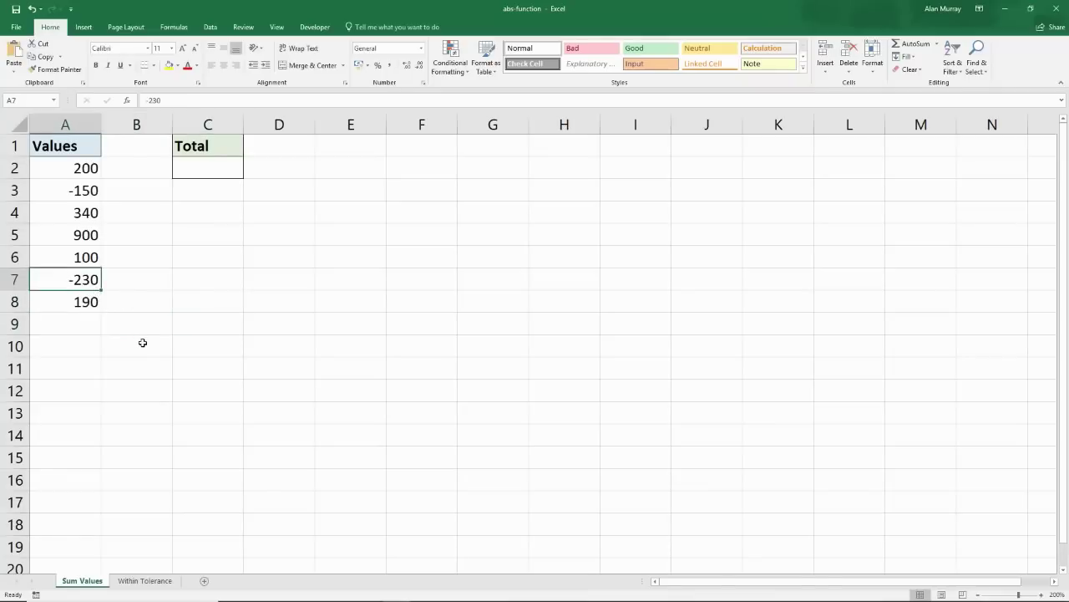
left_click(220, 276)
Step: Enter a SUM formula in C2 under Total that adds the values in A2:A8
left_click(221, 166)
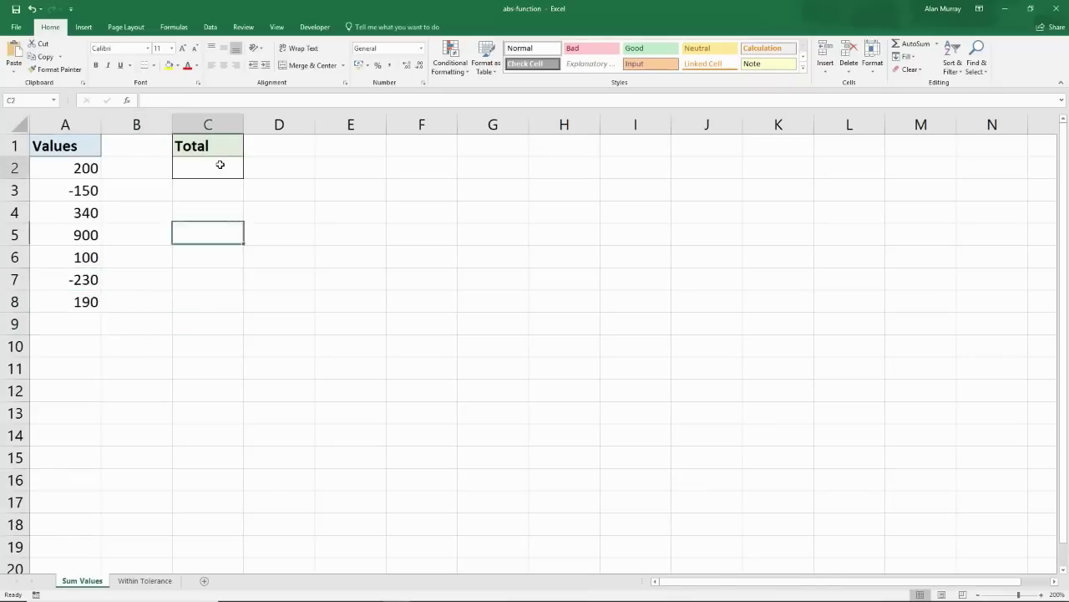
type("=sum(")
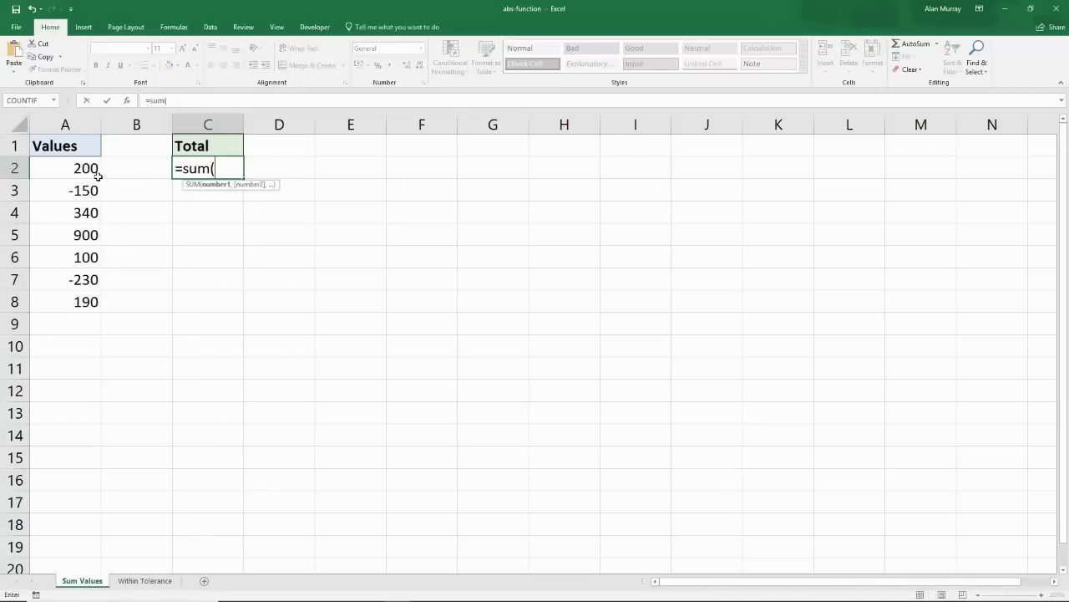
left_click_drag(98, 175, 92, 301)
key("Return")
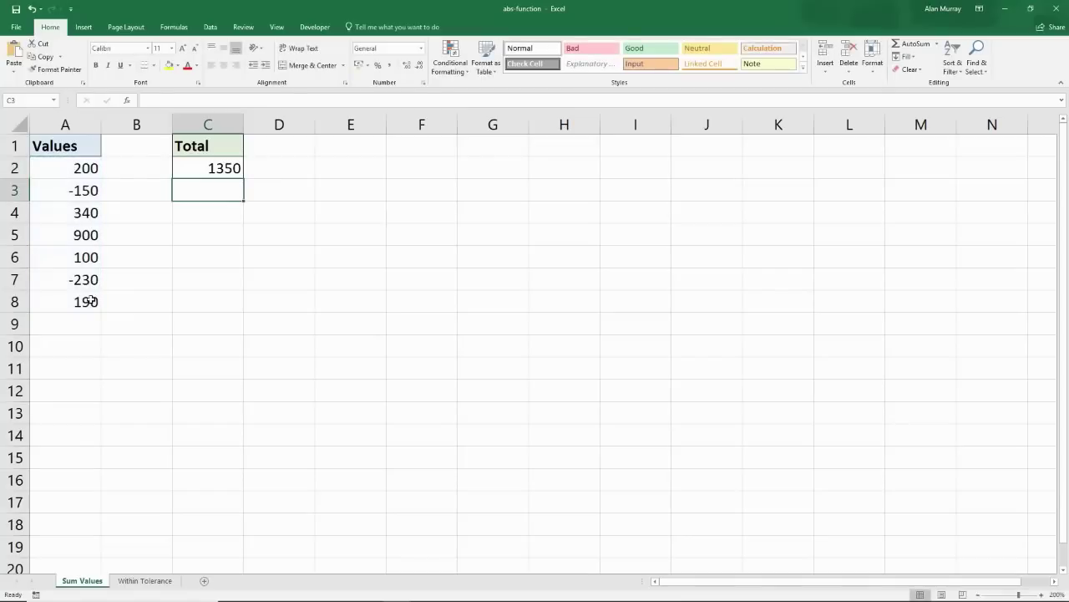
Step: Check the Total formula against the sum of only the positive values in A2, A4:A6 and A8, and against the whole range
left_click(230, 171)
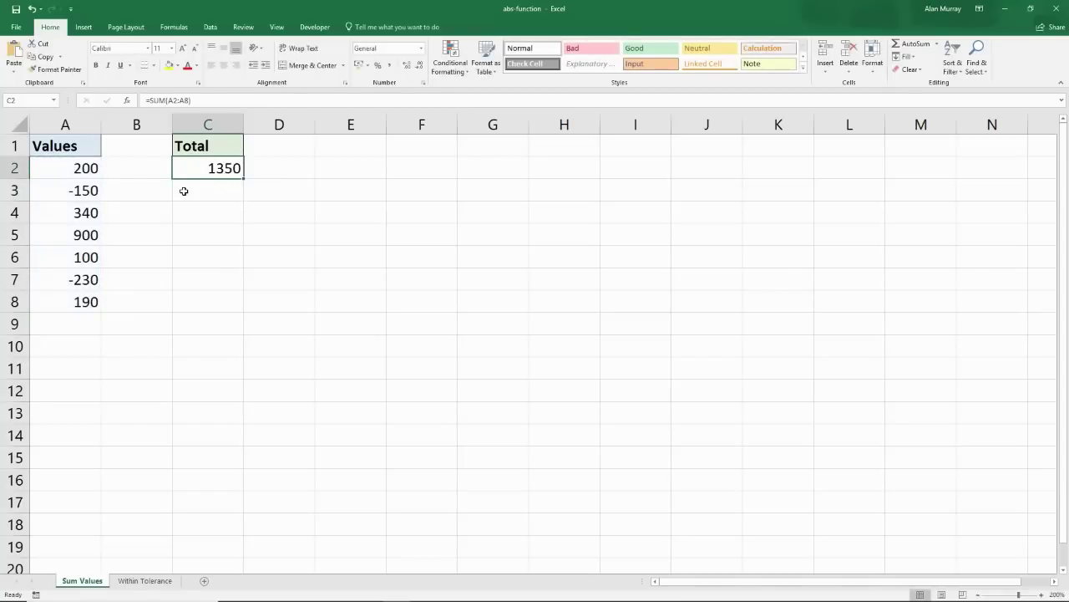
left_click(90, 168)
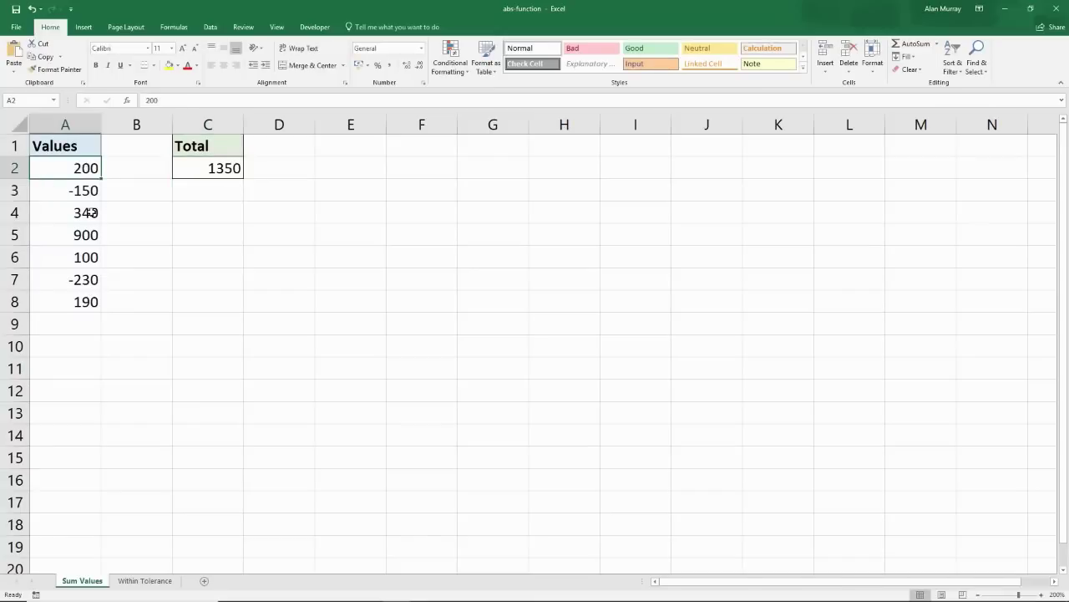
left_click_drag(92, 212, 92, 256)
left_click(86, 302, "ctrl")
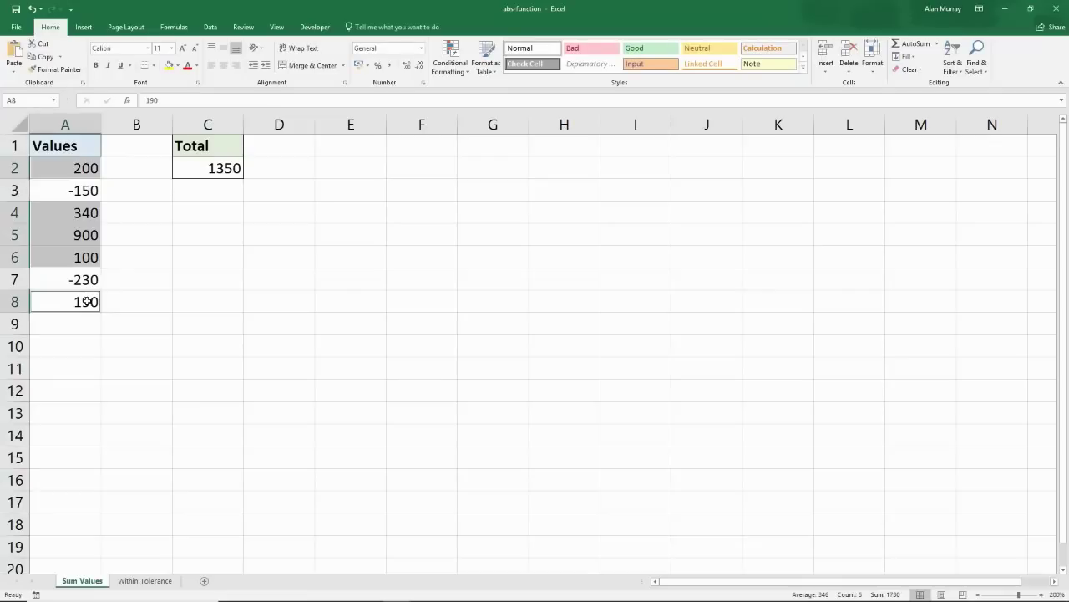
left_click(86, 279)
left_click(91, 192)
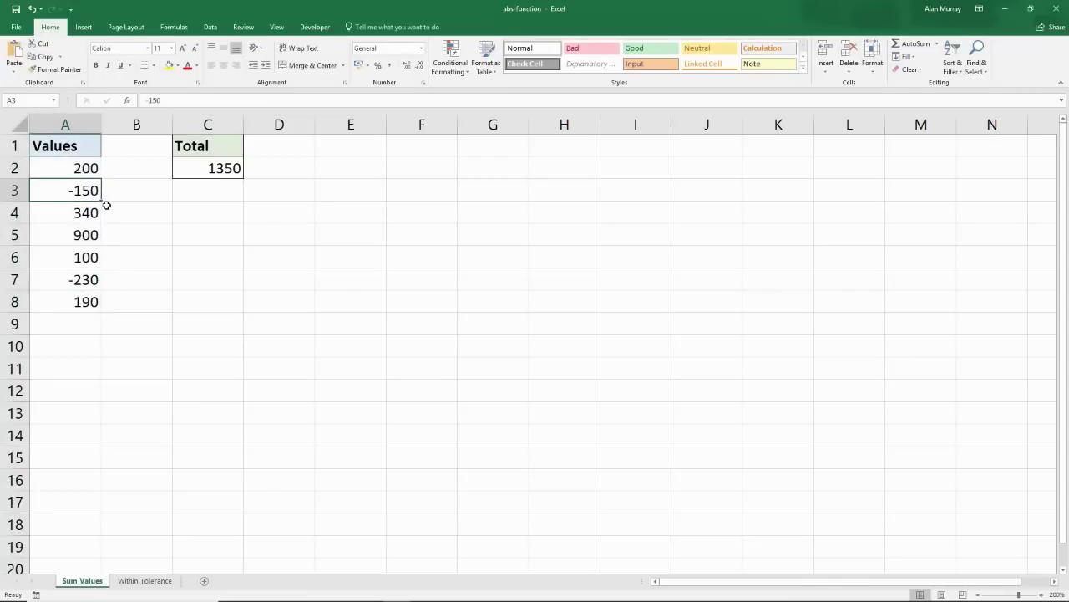
left_click_drag(83, 168, 84, 304)
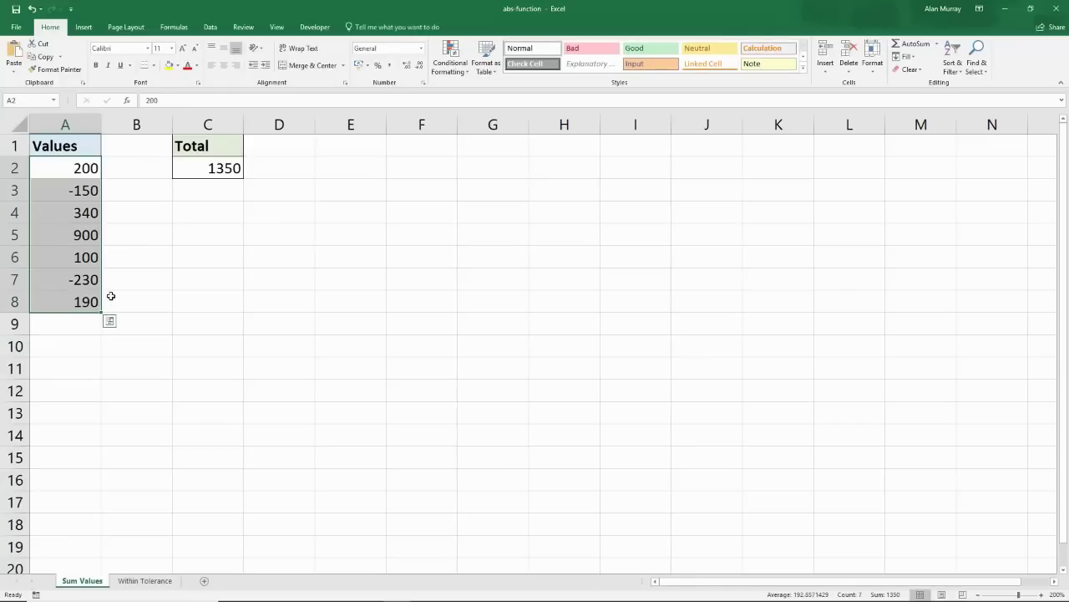
Step: Replace the Total formula in C2 with the array formula =SUM(ABS(A2:A8))
left_click(231, 171)
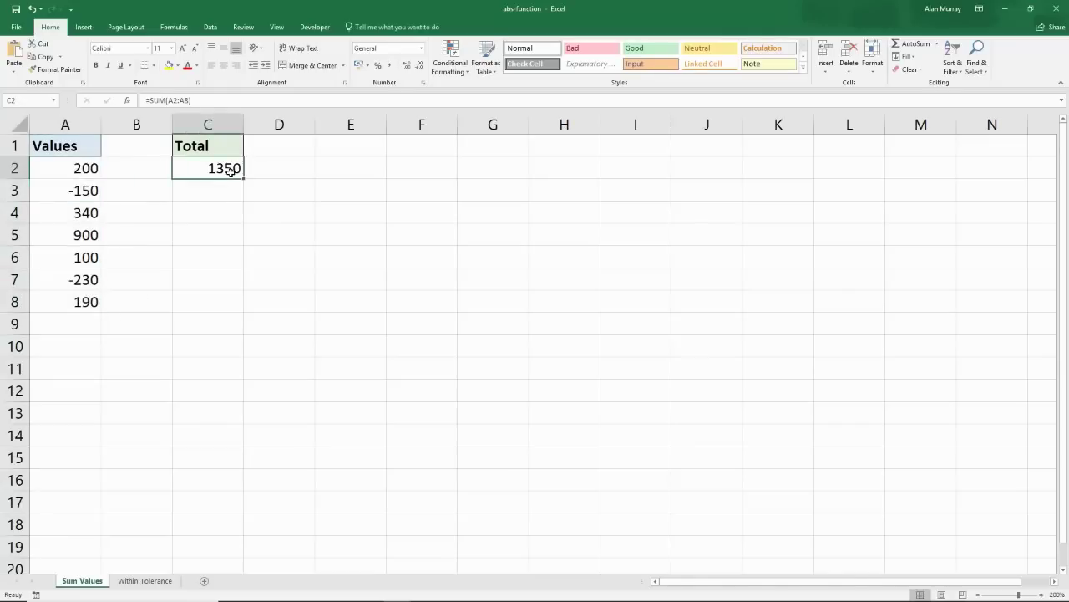
key("Delete")
type("=sum(")
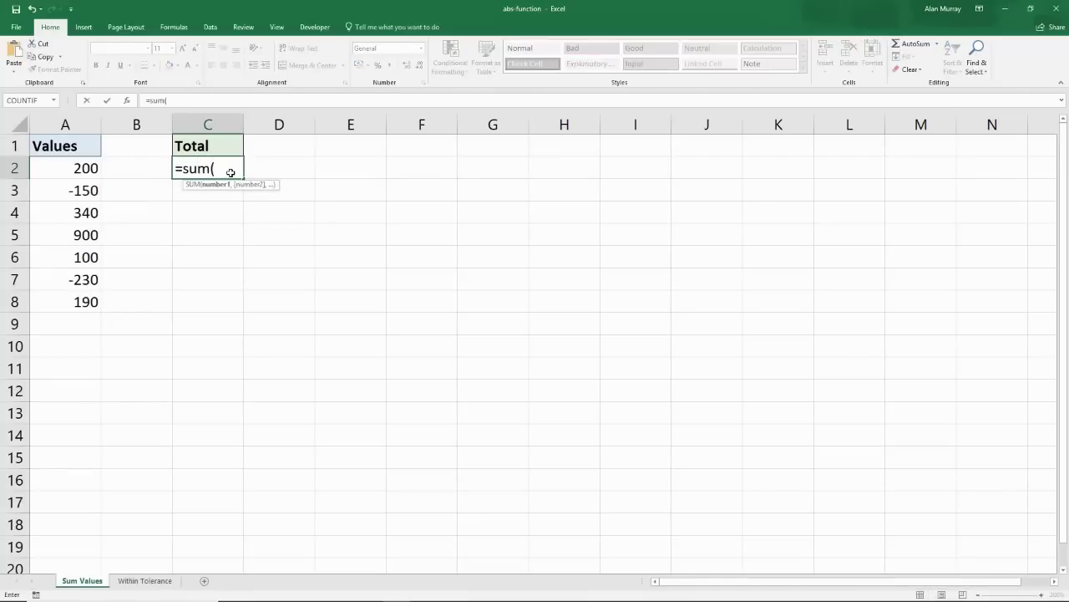
type("abs")
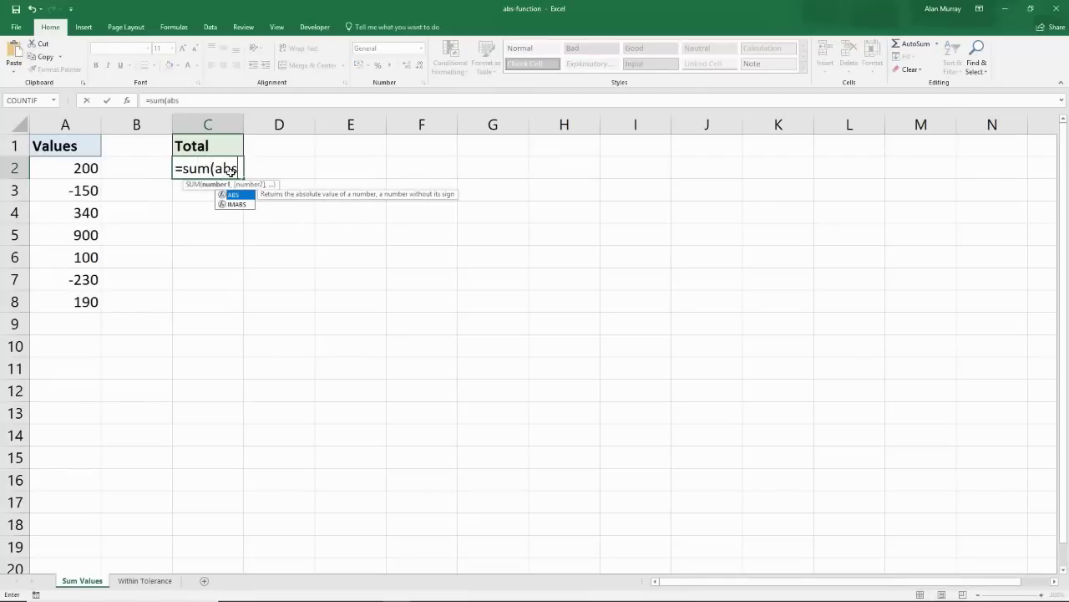
type("(")
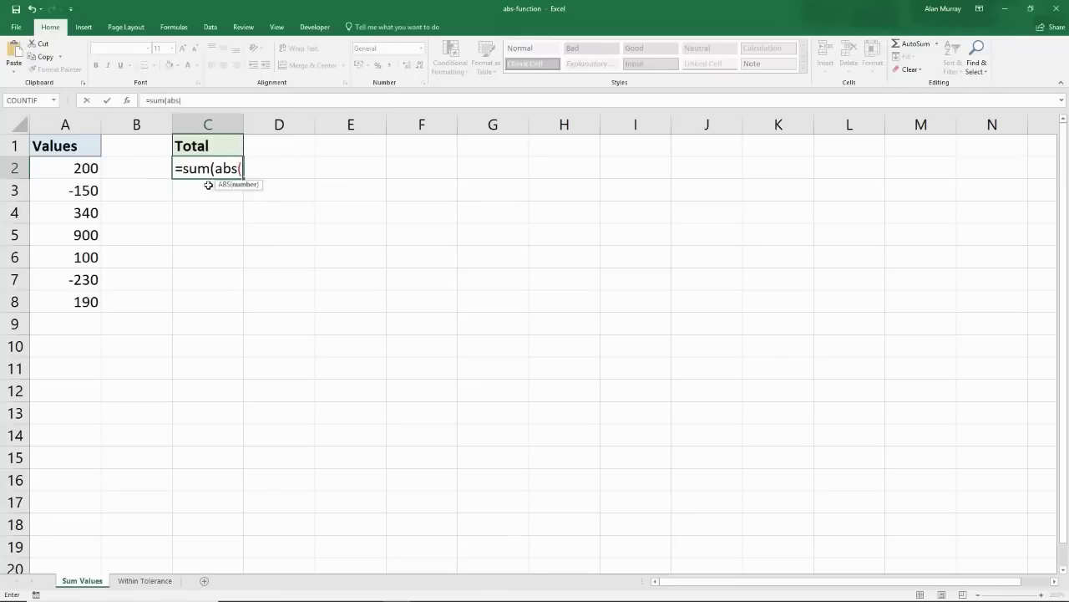
left_click_drag(86, 168, 97, 305)
type("))")
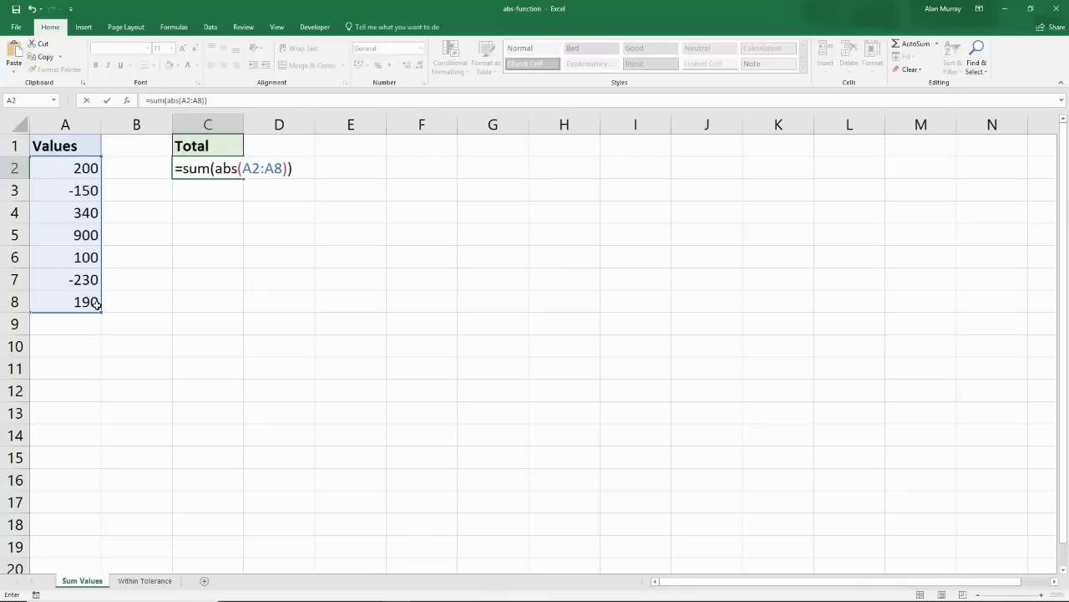
key("ctrl+shift+Return")
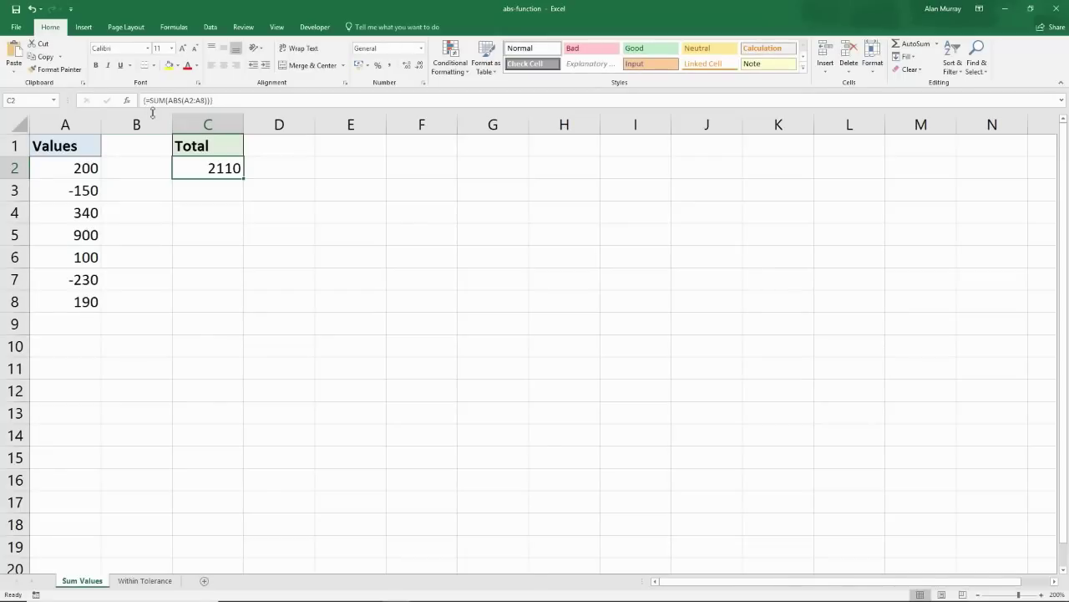
left_click(189, 186)
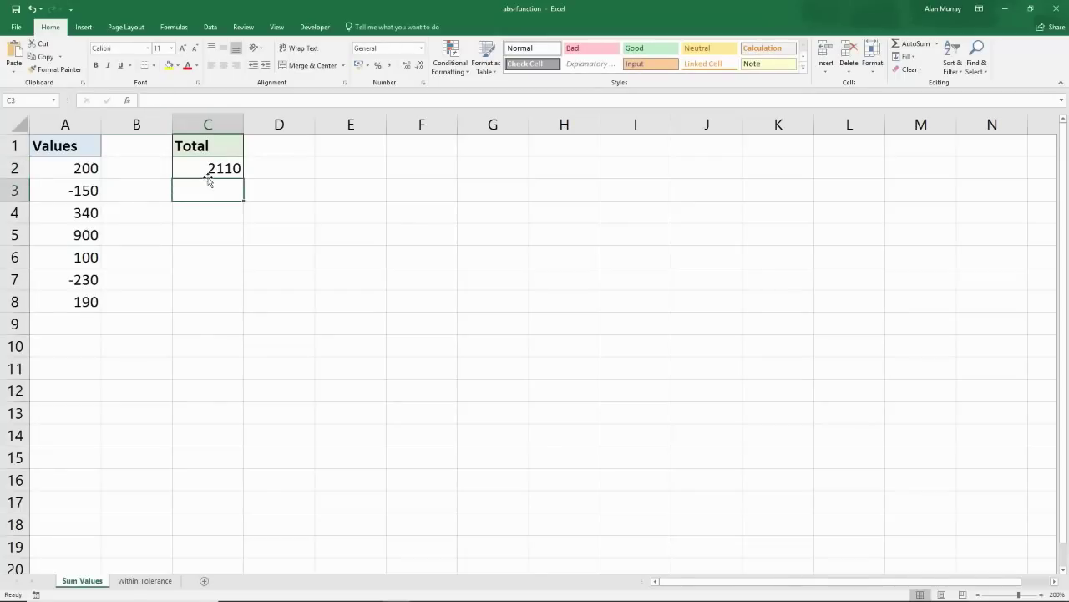
Step: Replace the Total formula in C2 with =SUMPRODUCT(ABS(A2:A8)), entered as a regular formula
left_click(203, 173)
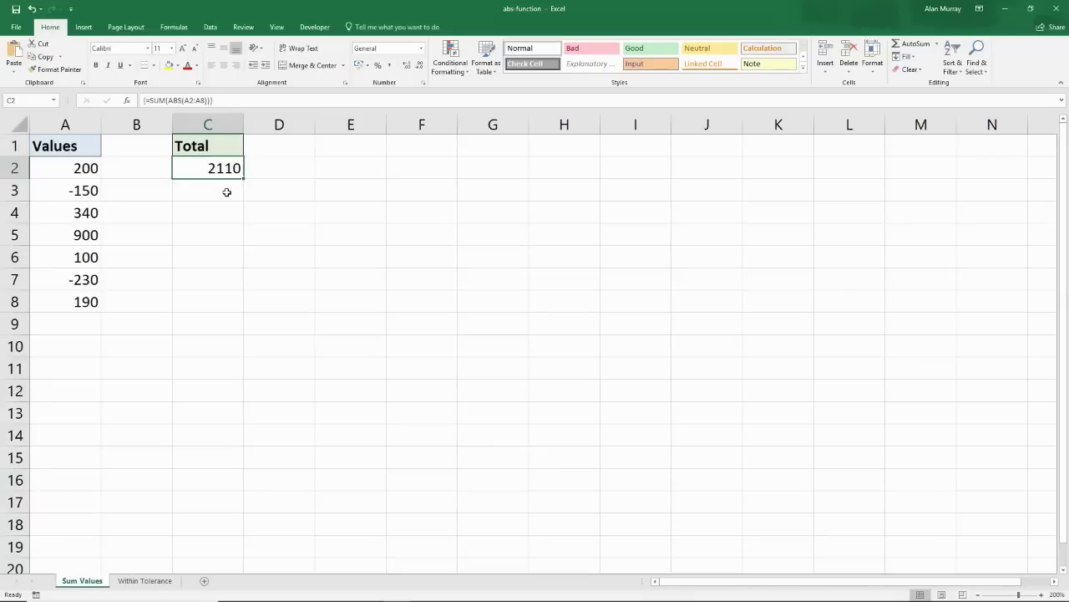
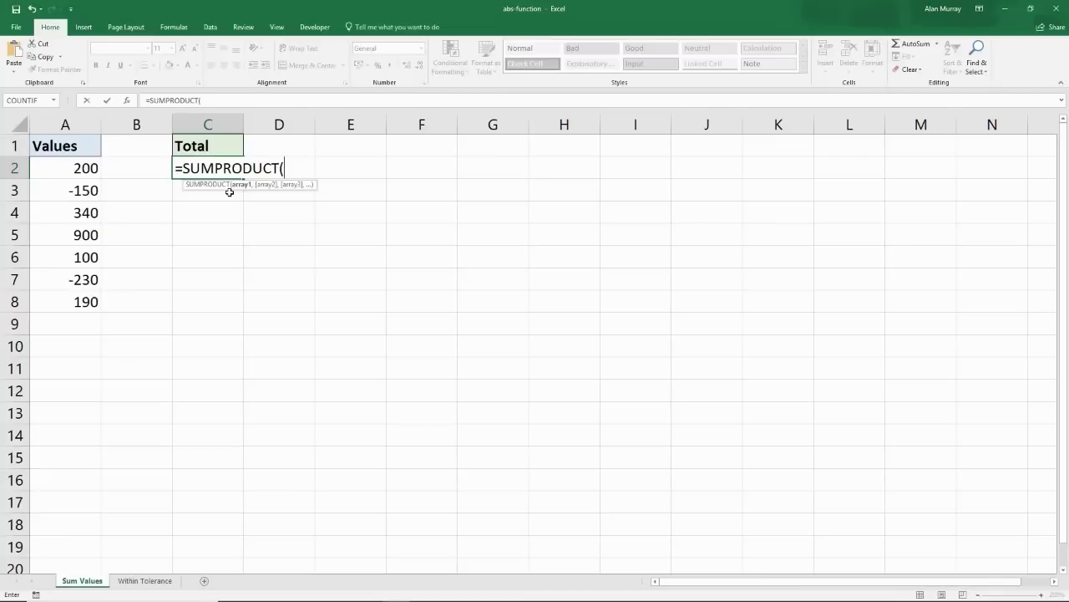
type("abs(")
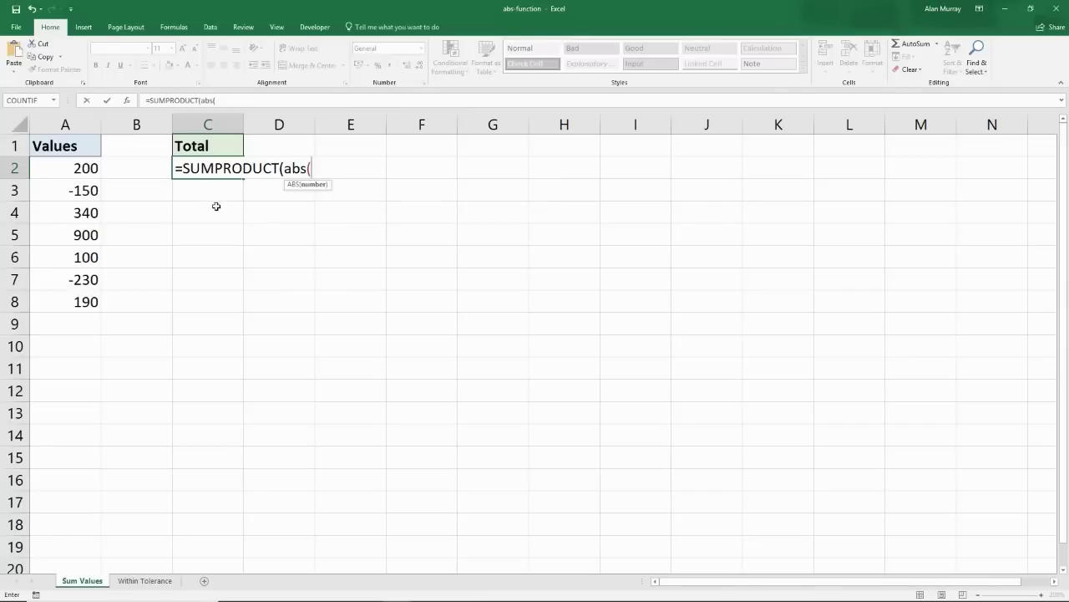
left_click_drag(86, 176, 82, 294)
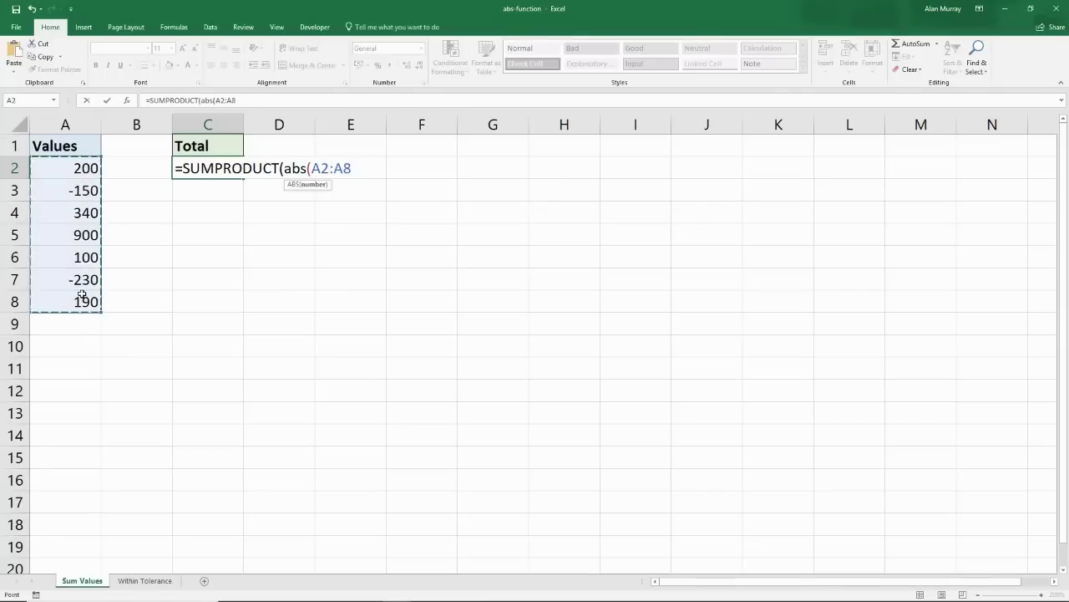
type(")")
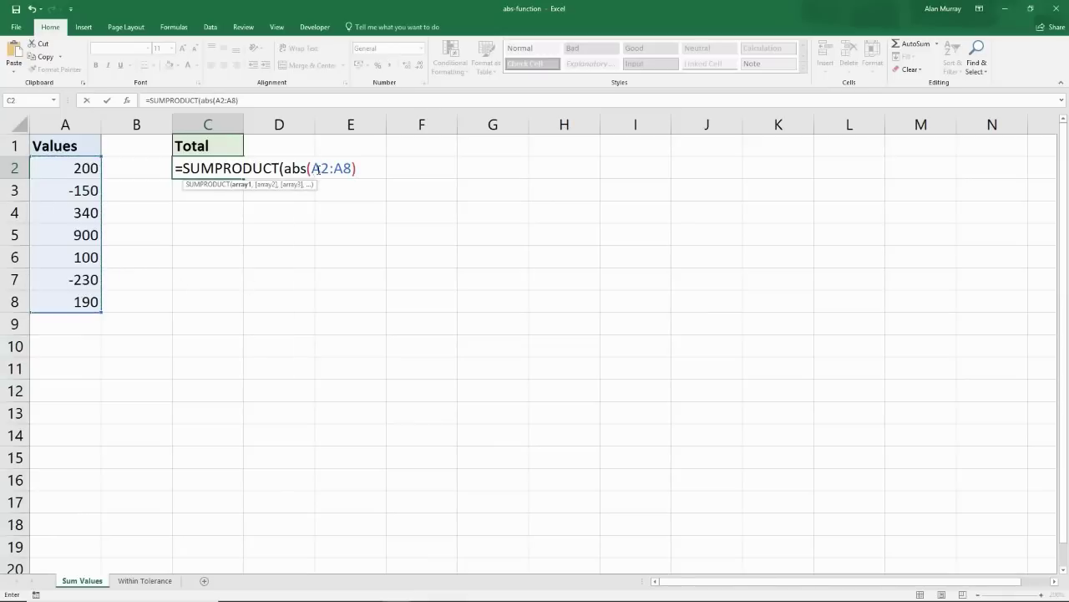
left_click_drag(312, 171, 350, 172)
left_click(357, 172)
type(")")
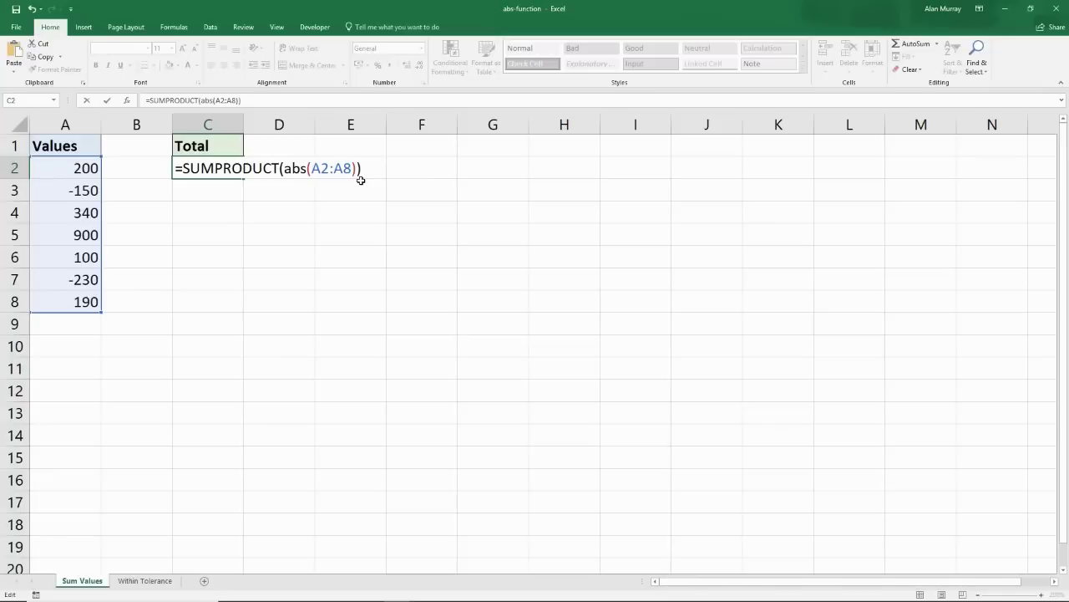
key("Return")
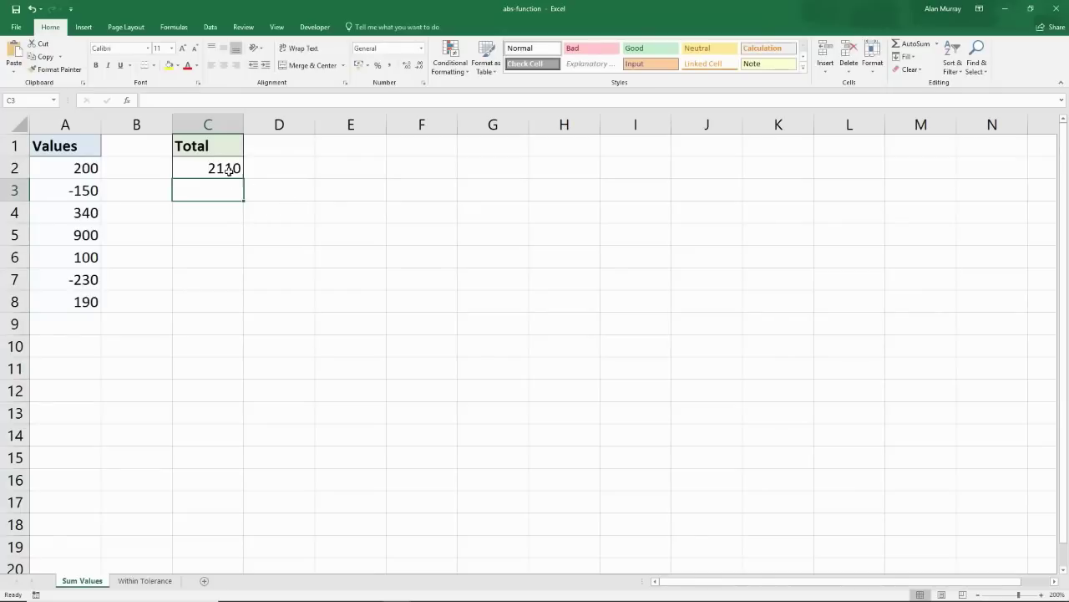
Step: Inspect the ABS(A2:A8) argument inside the SUMPRODUCT formula in C2, leaving the formula as it is
left_click(231, 174)
double_click(213, 167)
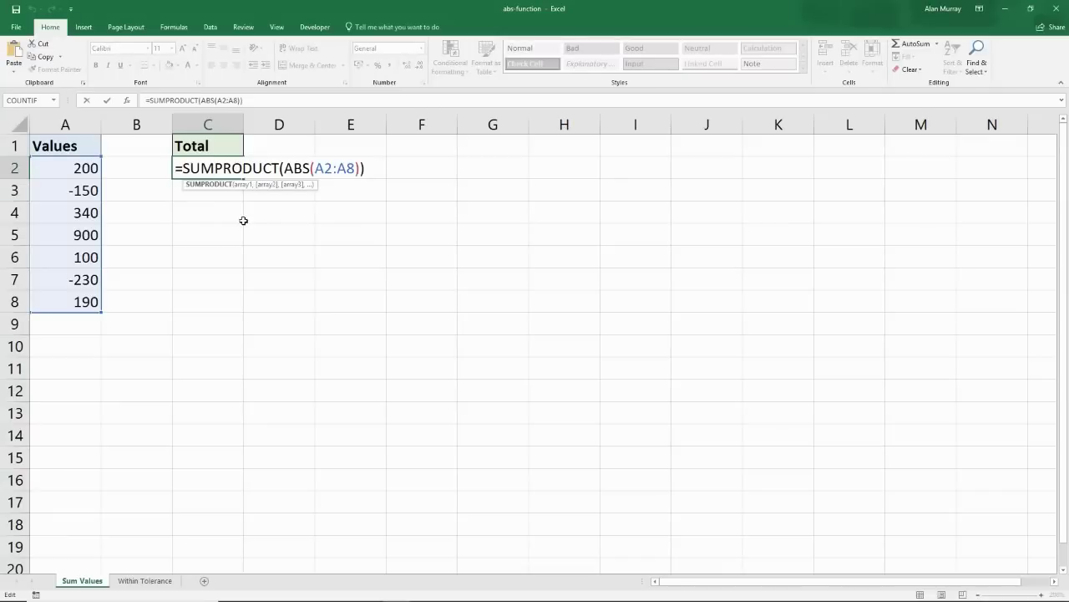
left_click_drag(288, 169, 361, 169)
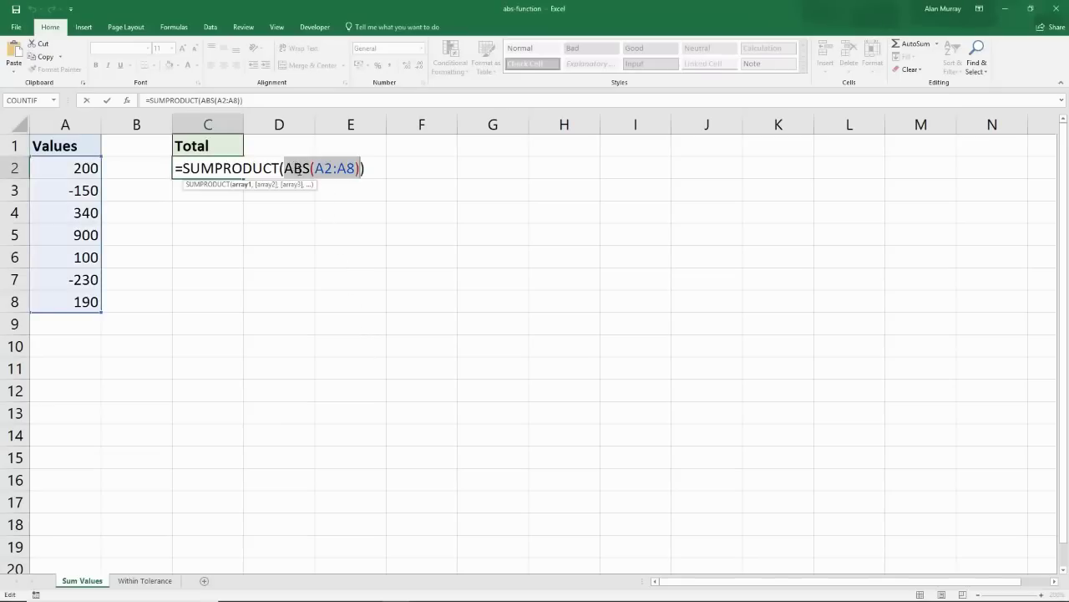
key("Return")
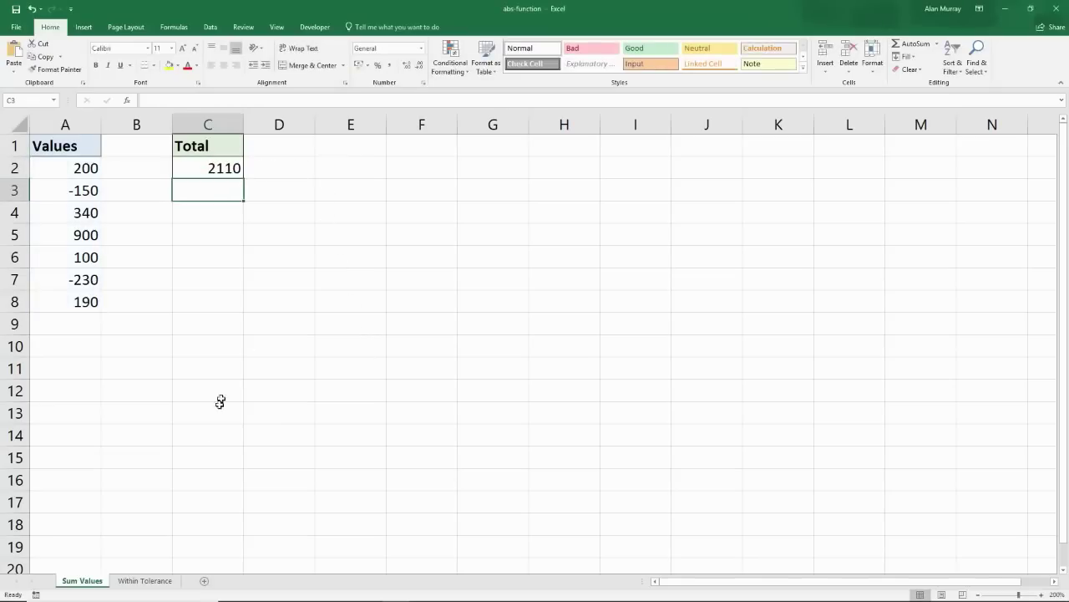
Step: Open the Within Tolerance sheet and examine the Last Week and This Week values and the tolerance in E2
left_click(160, 582)
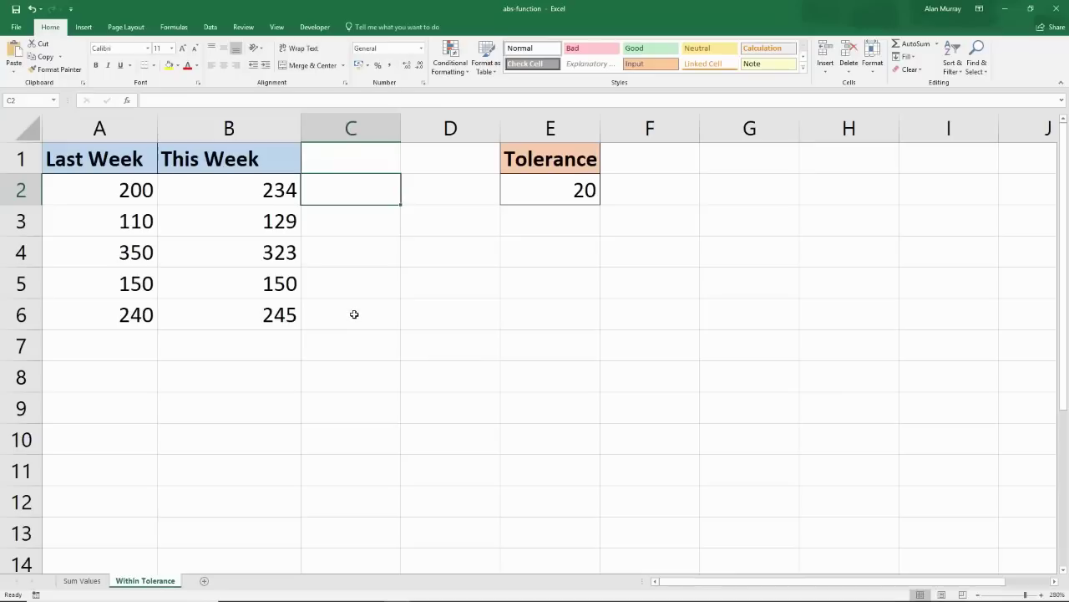
left_click(358, 314)
left_click_drag(126, 190, 115, 306)
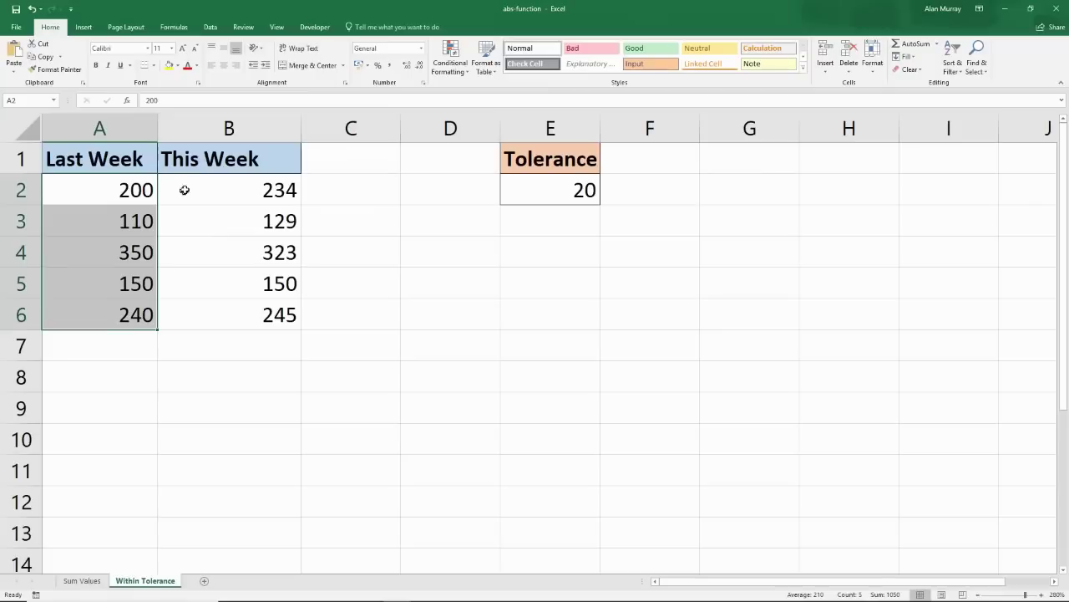
left_click_drag(220, 187, 203, 310)
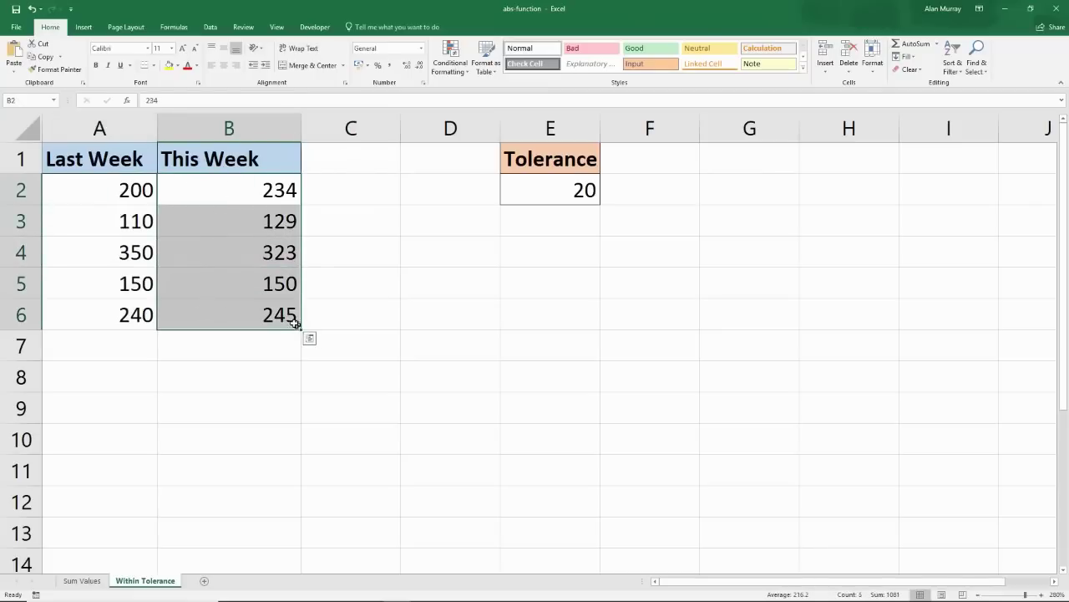
left_click(252, 292)
left_click(119, 188)
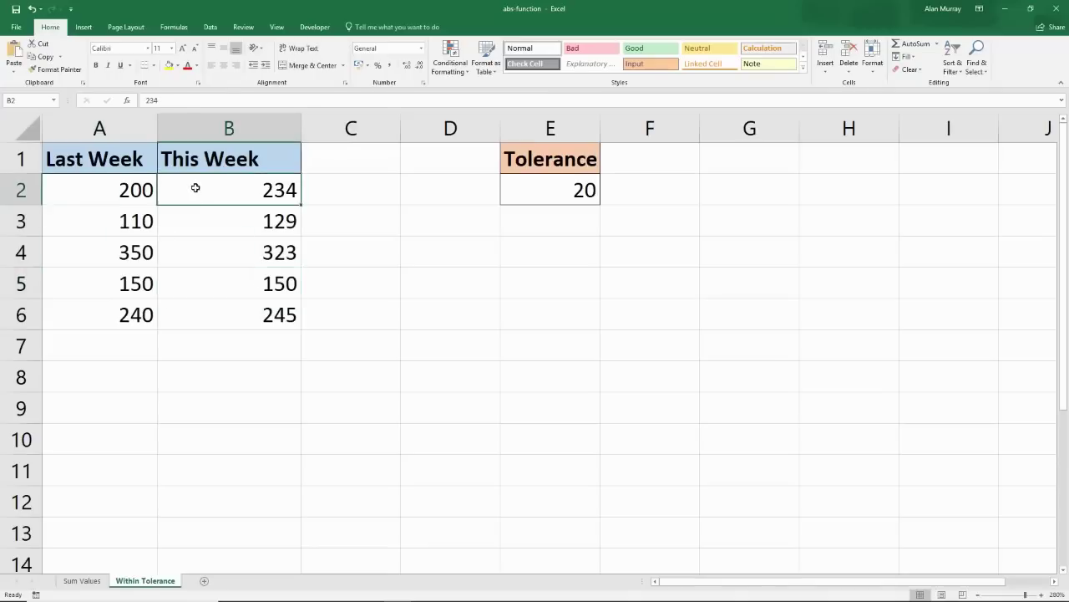
left_click(195, 185)
left_click(575, 196)
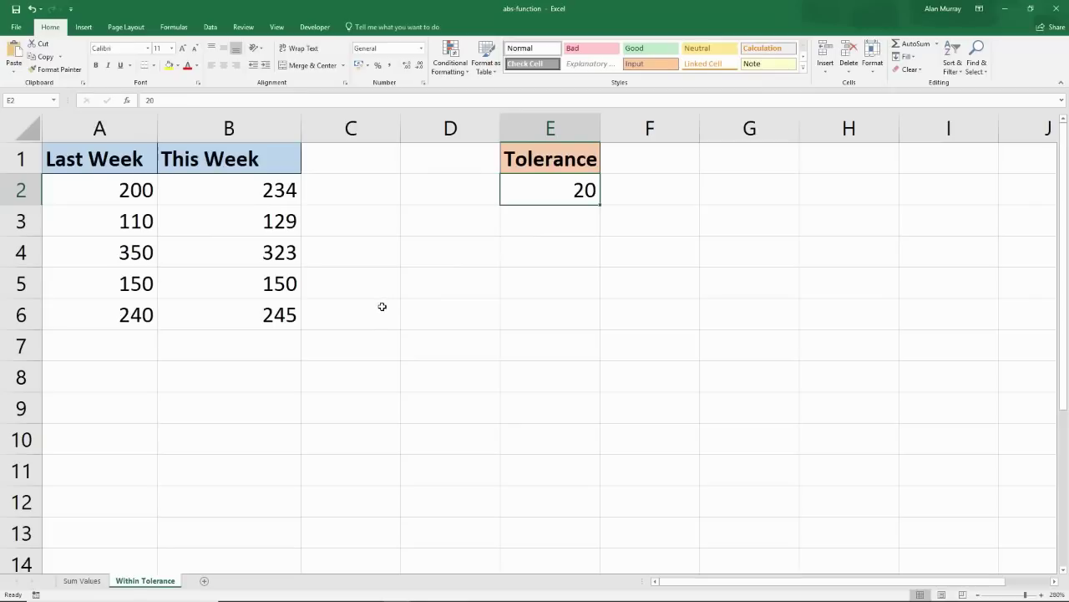
Step: Compare the Last Week values in A2:A6 with the This Week values in B2:B6
left_click_drag(127, 191, 130, 314)
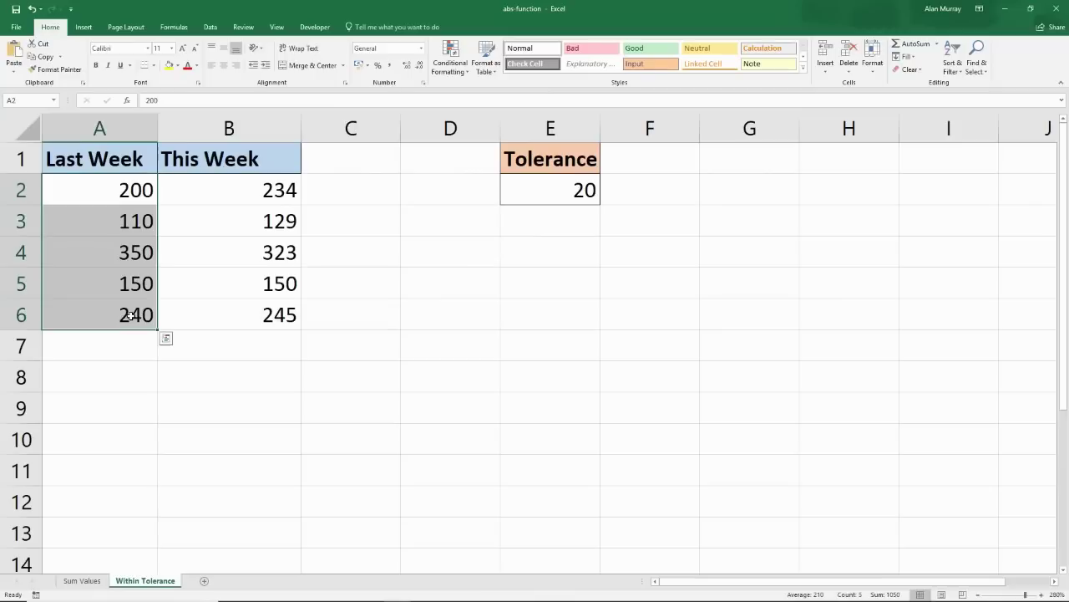
left_click(213, 319)
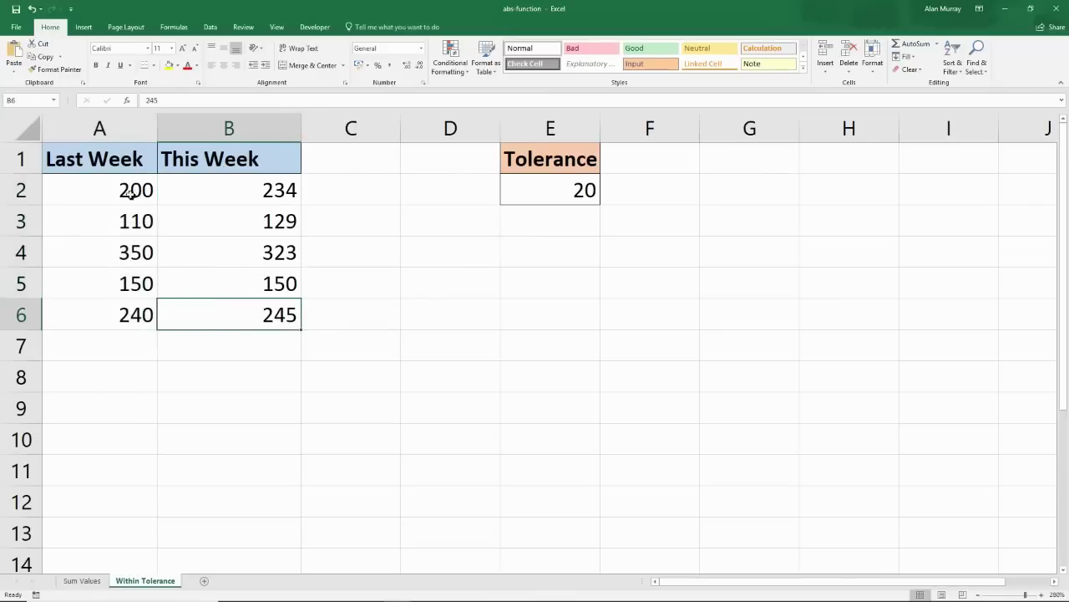
left_click_drag(124, 191, 122, 314)
left_click_drag(215, 191, 220, 308)
left_click(257, 311)
left_click(399, 345)
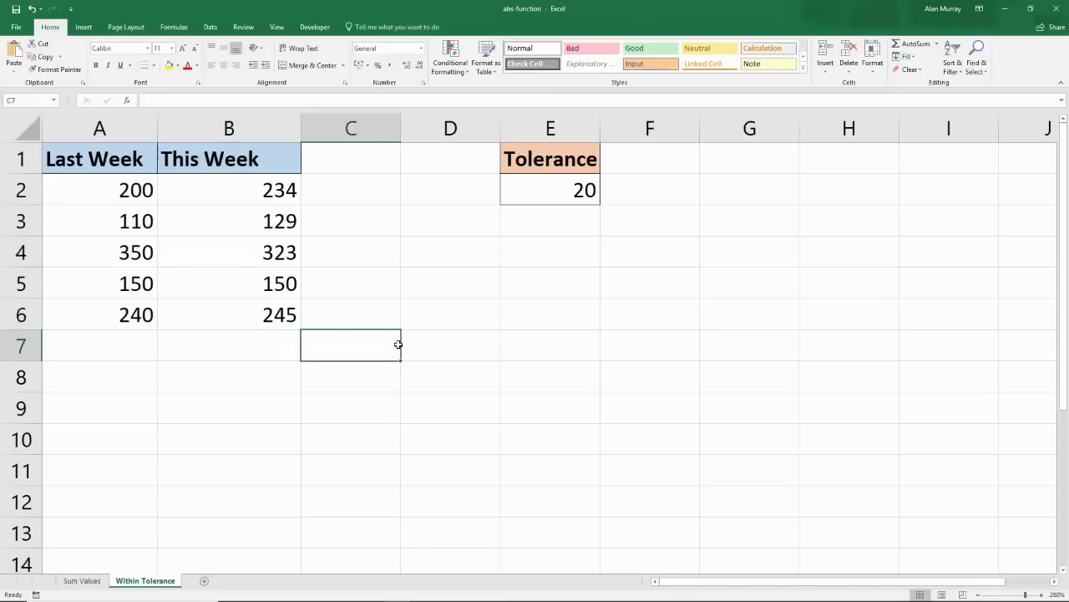
Step: Begin an IF formula in C2 whose logical test takes the absolute value of B2-A2
left_click_drag(395, 194, 393, 308)
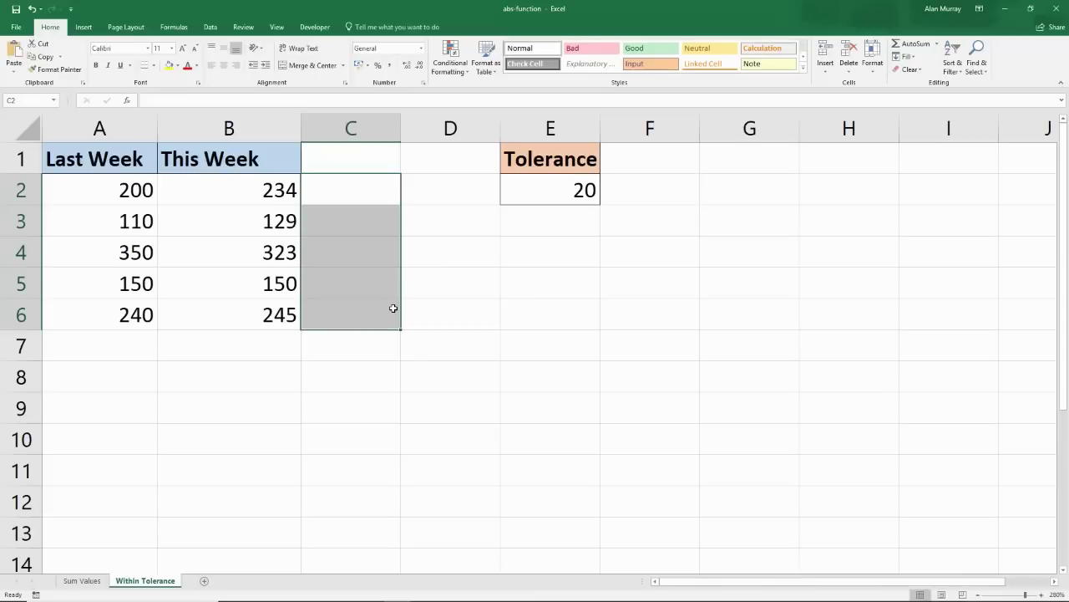
left_click(378, 193)
type("=if(")
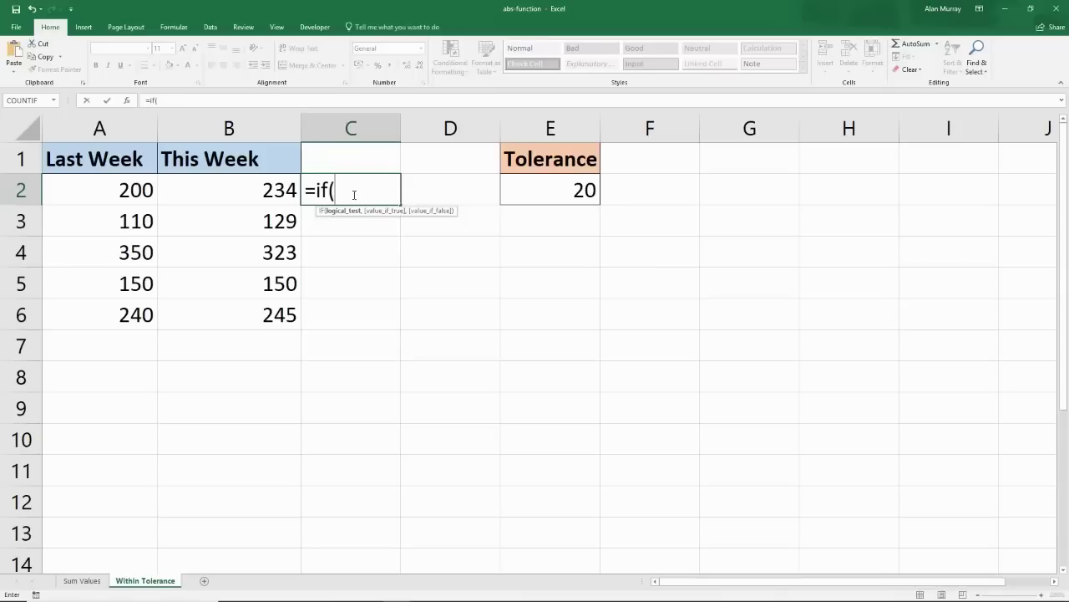
type("abs(")
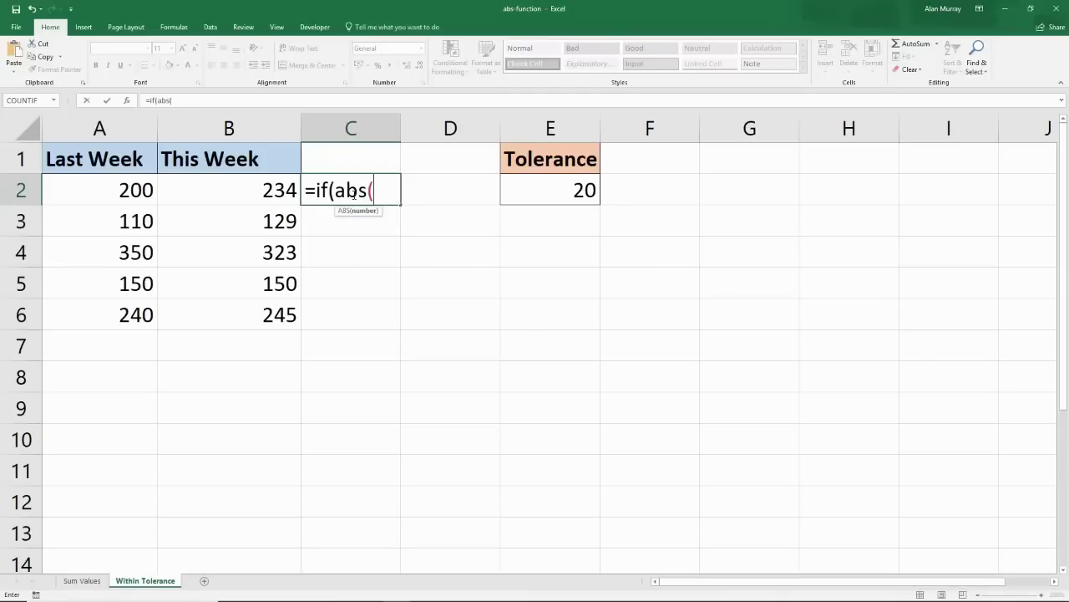
left_click(274, 189)
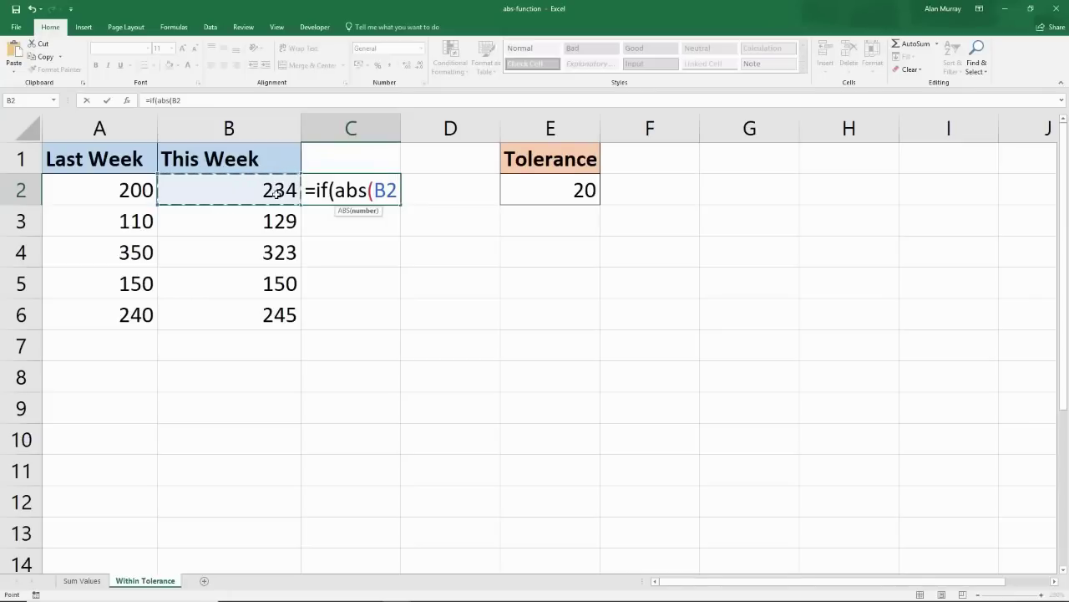
type("-")
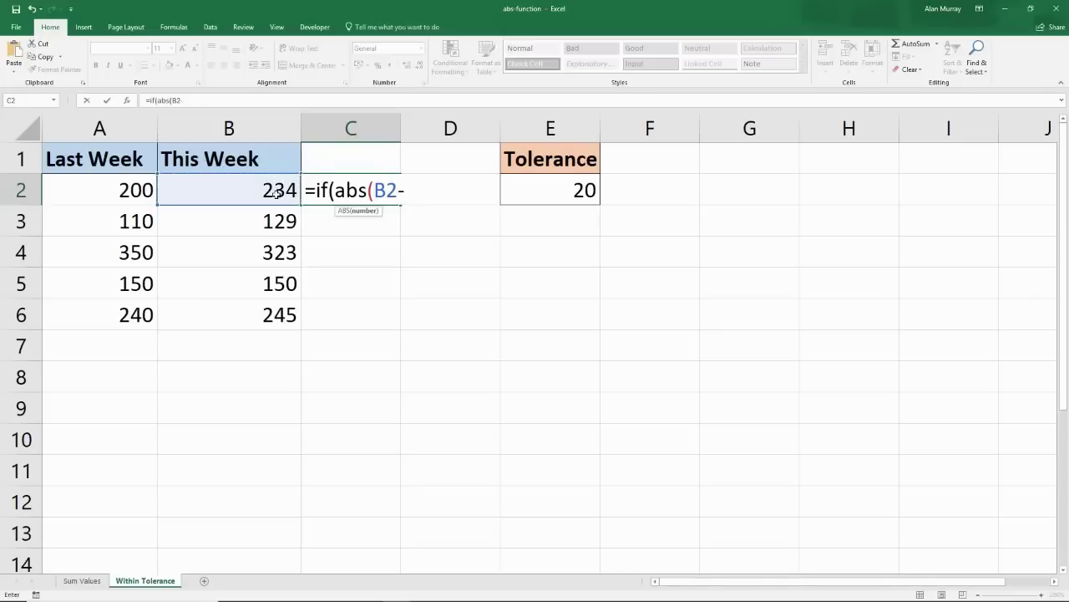
left_click(125, 191)
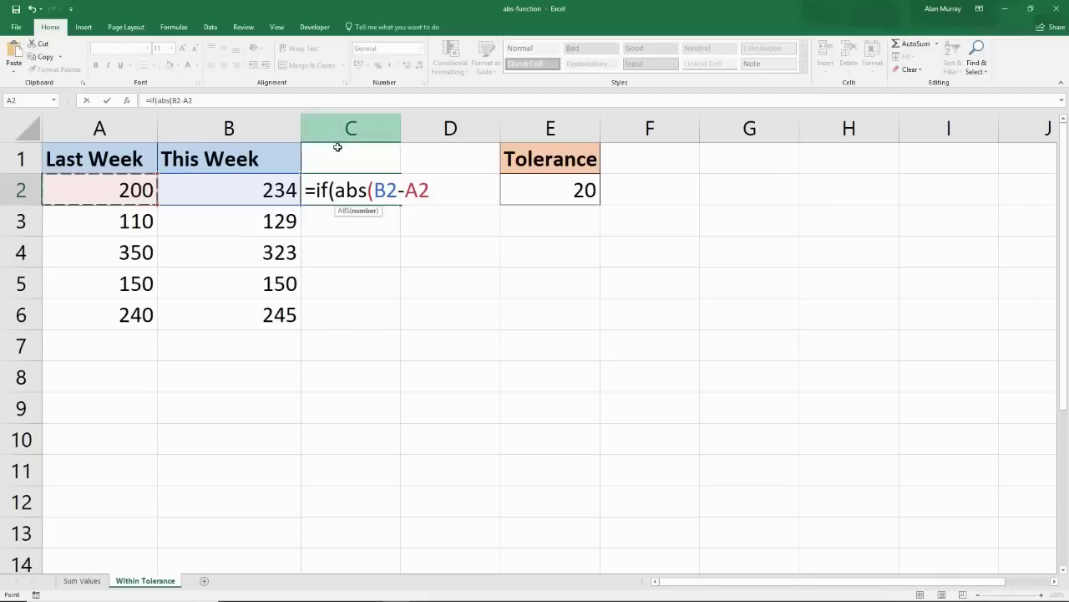
Step: Close the ABS part of the C2 formula and compare it as less than or equal to the absolute reference $E$2
left_click_drag(336, 192, 368, 192)
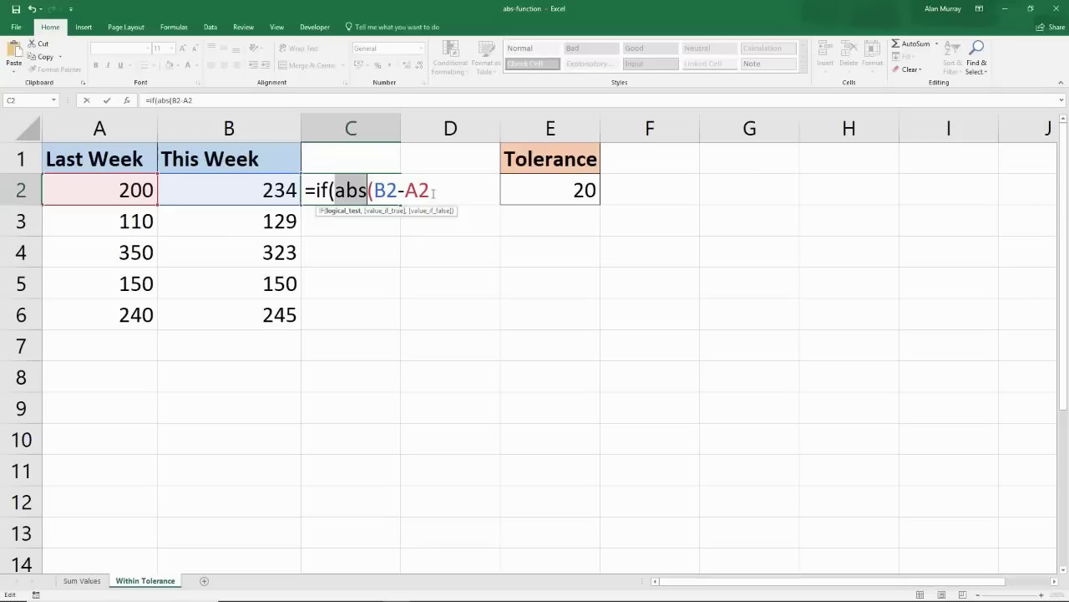
type(")")
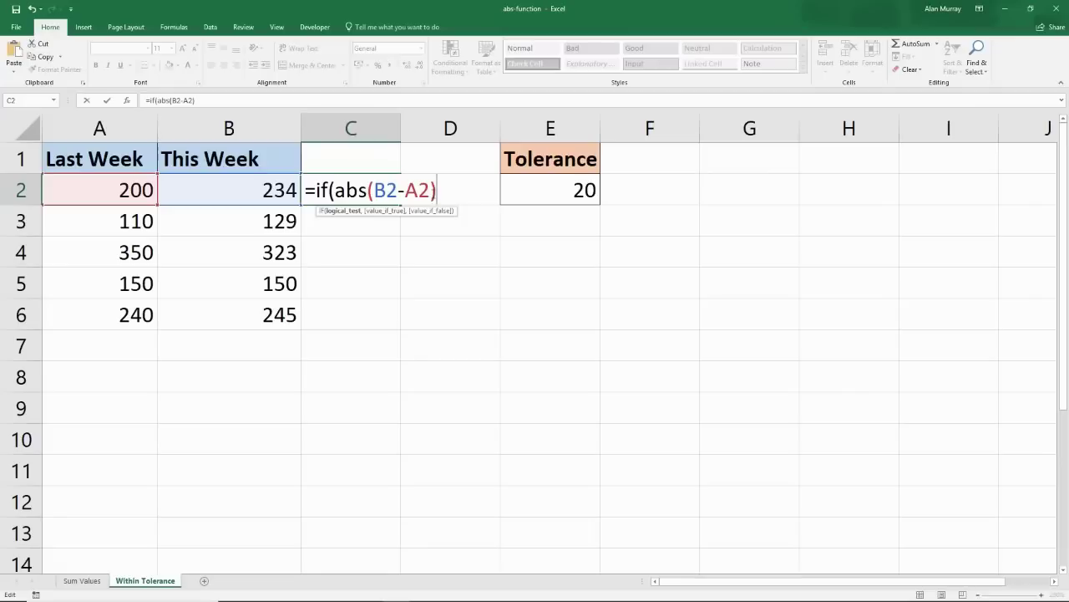
type("<=")
left_click(540, 192)
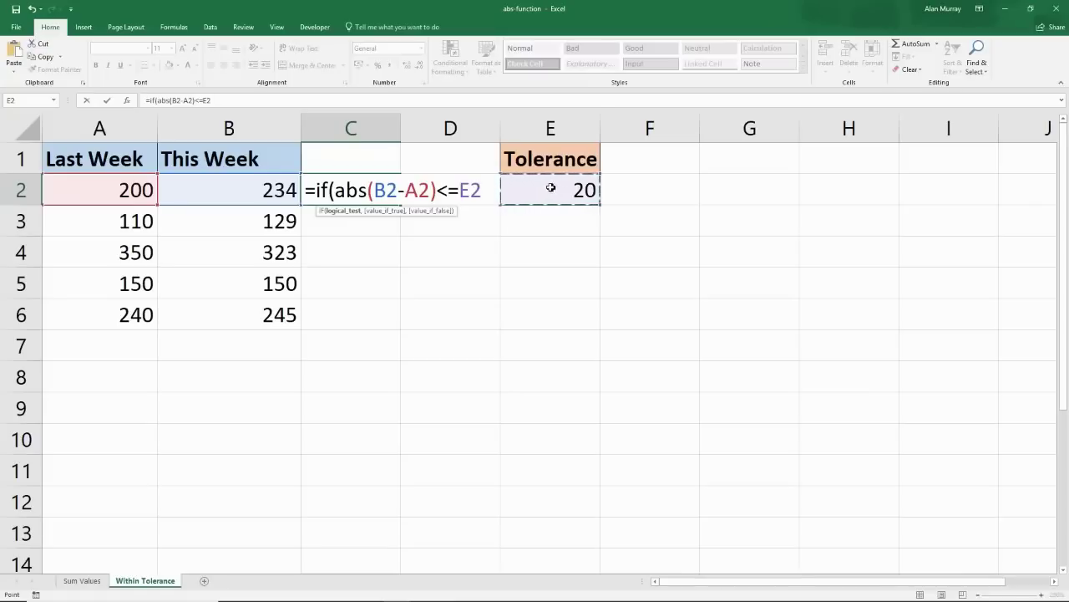
left_click_drag(460, 189, 483, 187)
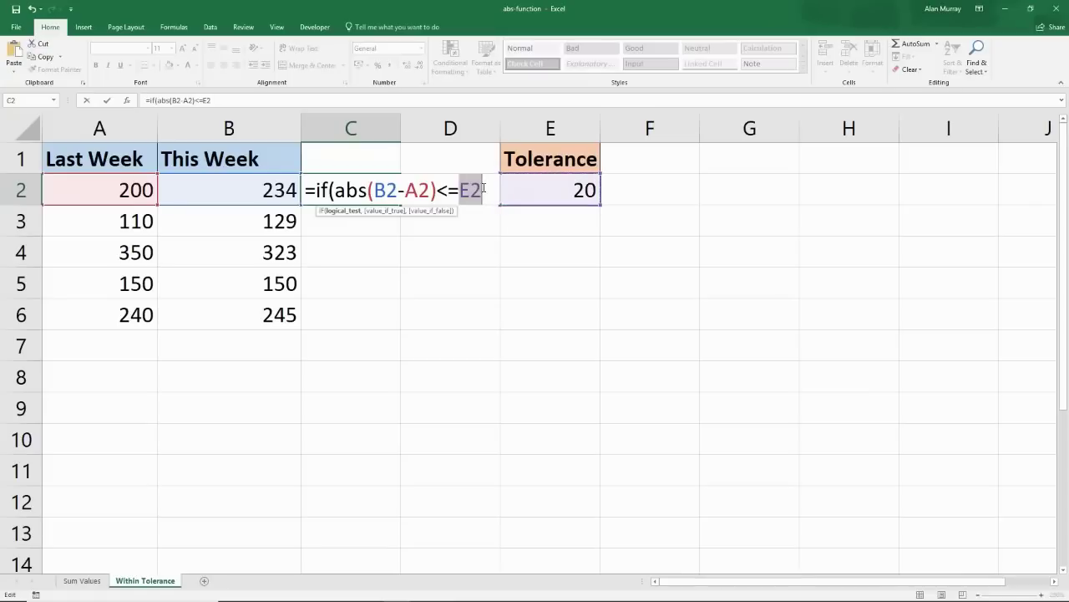
type("2")
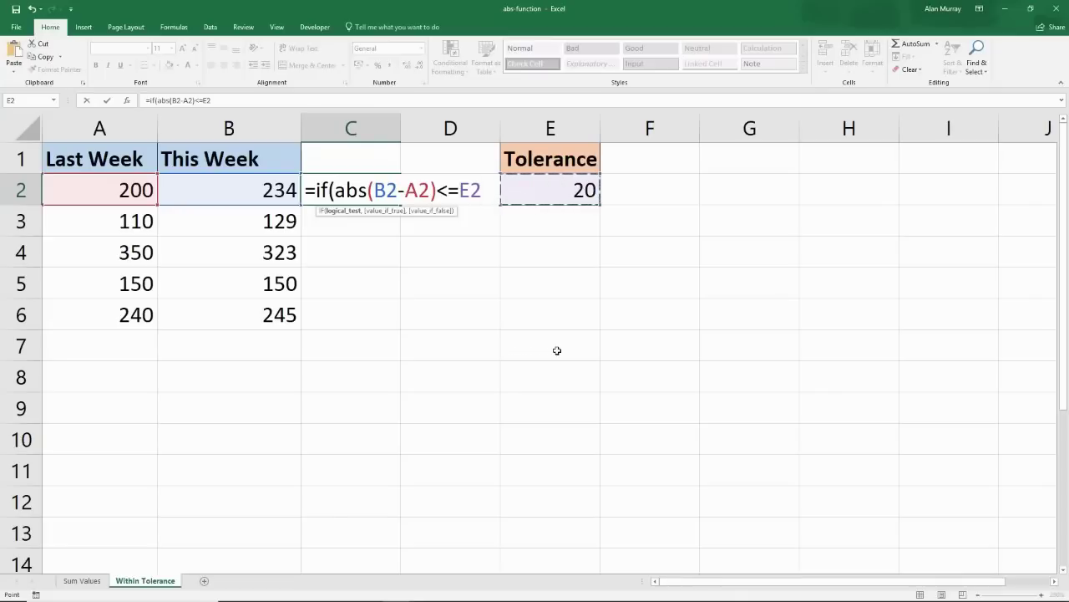
key("F4")
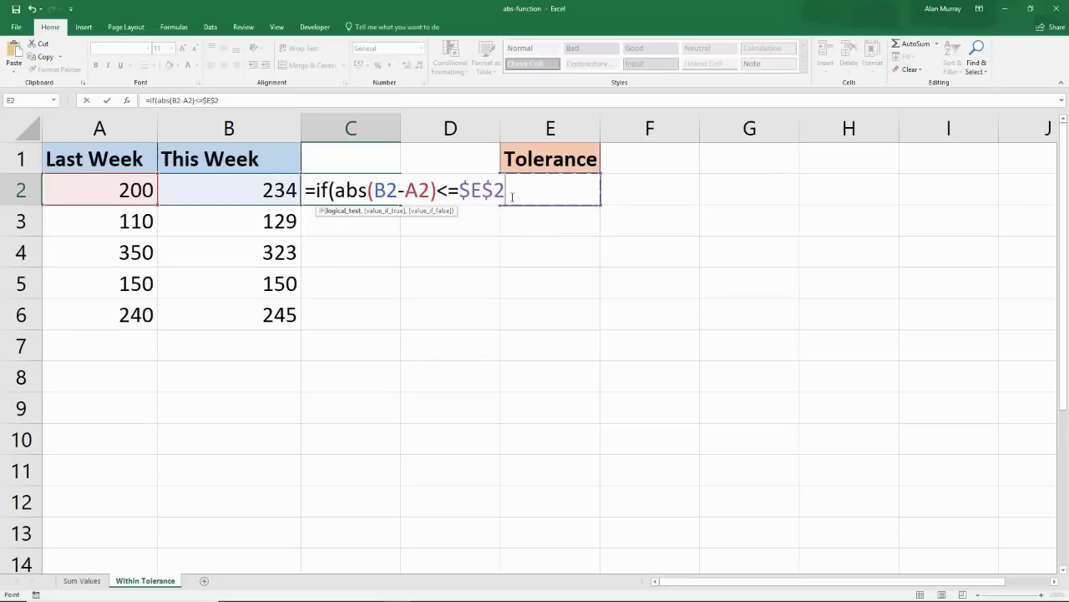
Step: Finish the IF formula in C2 so it returns 1 when true and 0 when false, and enter it
type(",")
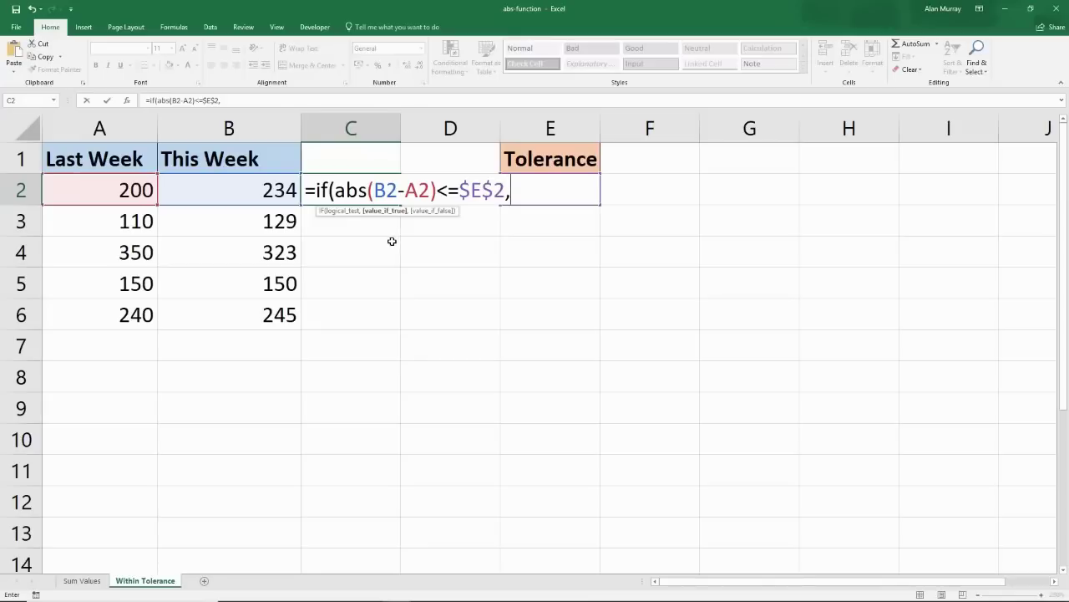
type("1,0")
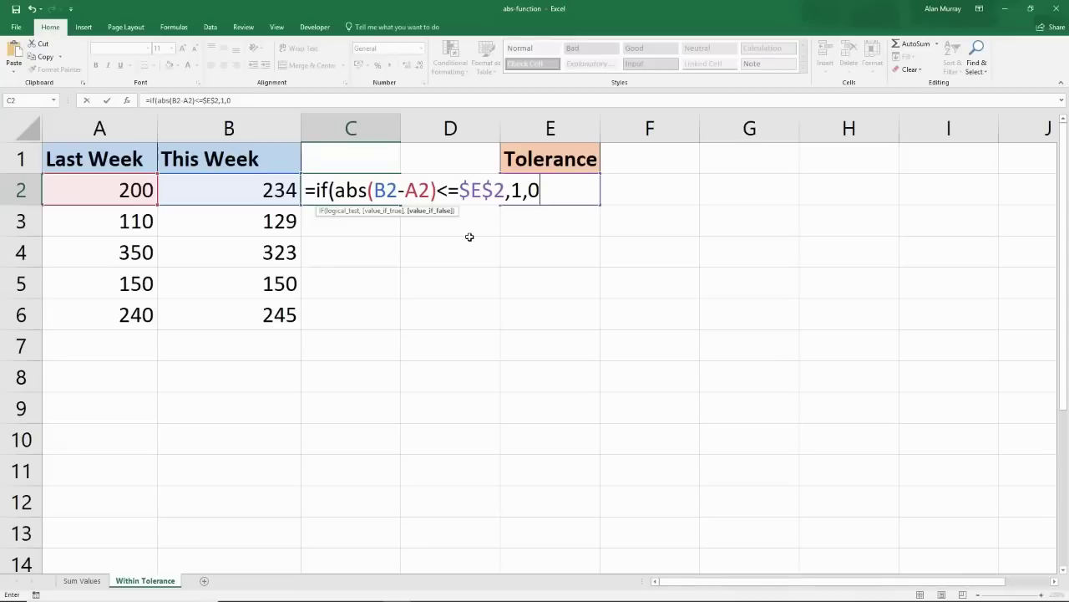
type(")")
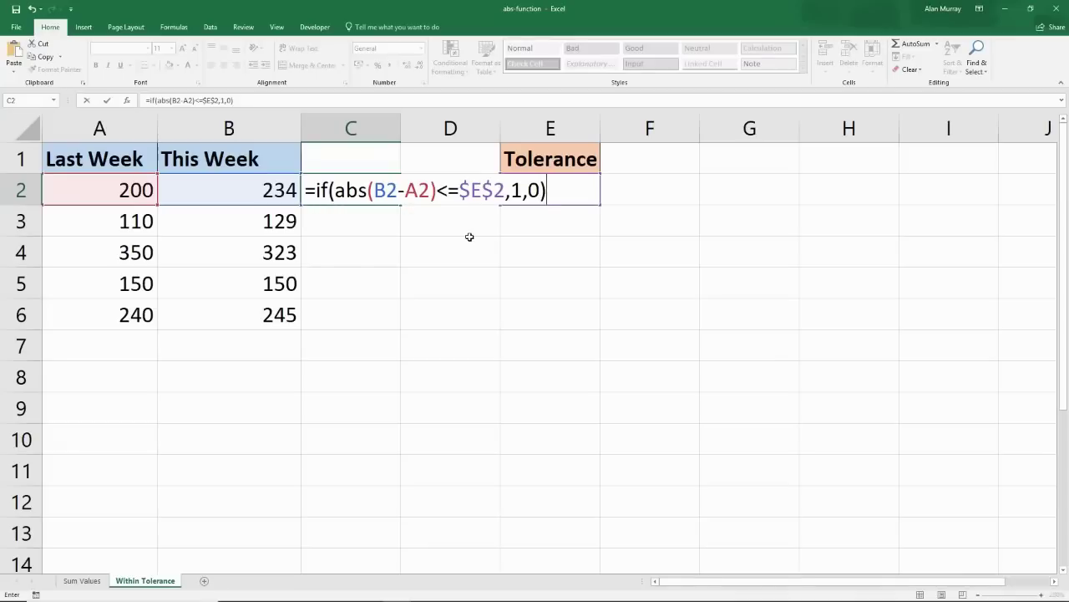
key("Return")
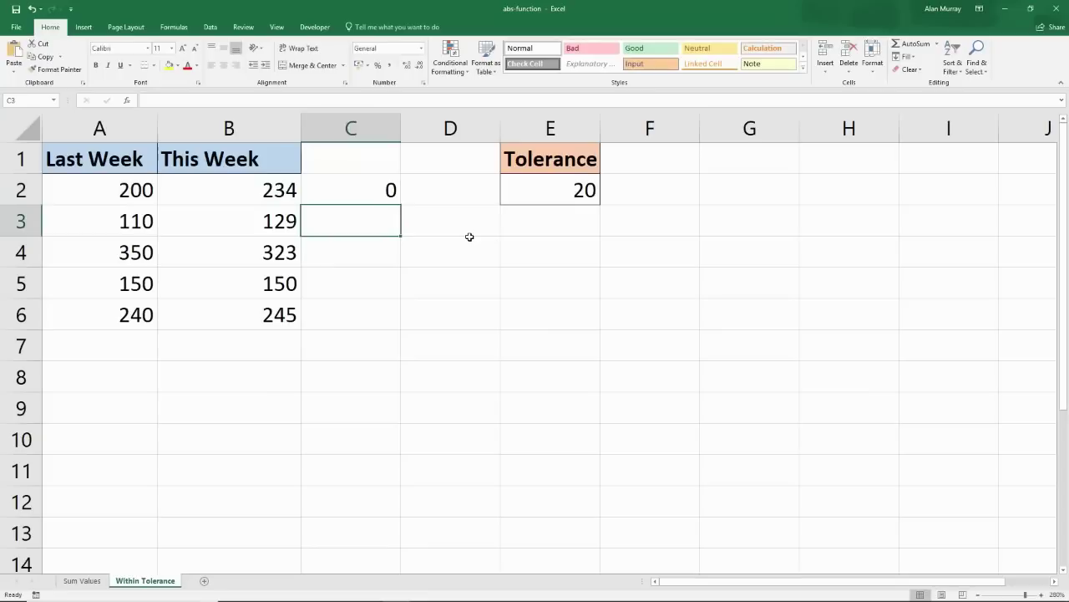
Step: Check C2 against the values in A2 and B2, and copy its formula down to C6
left_click(366, 193)
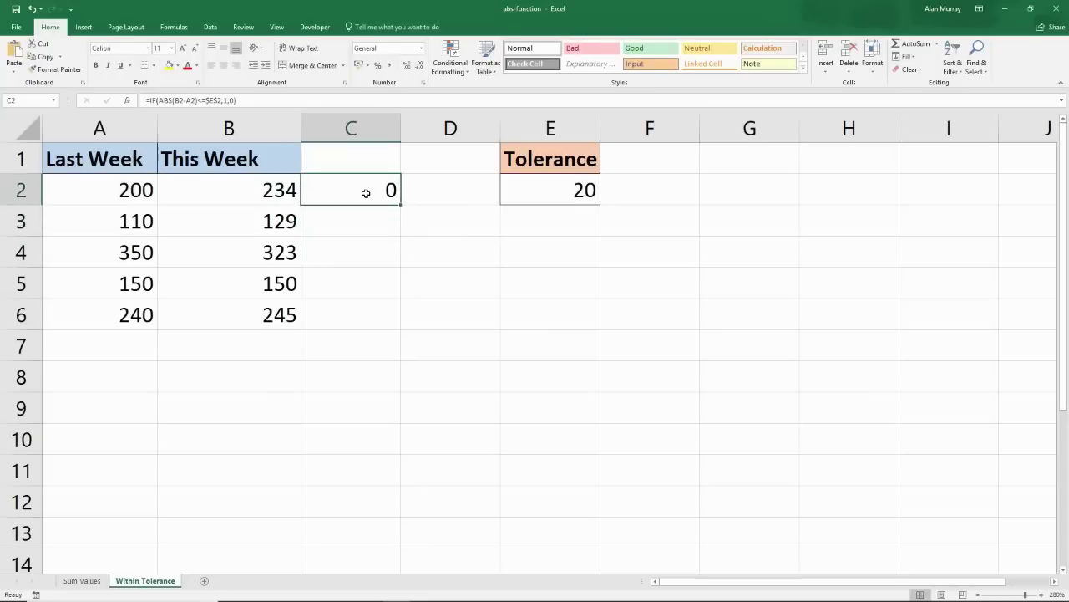
left_click(252, 192)
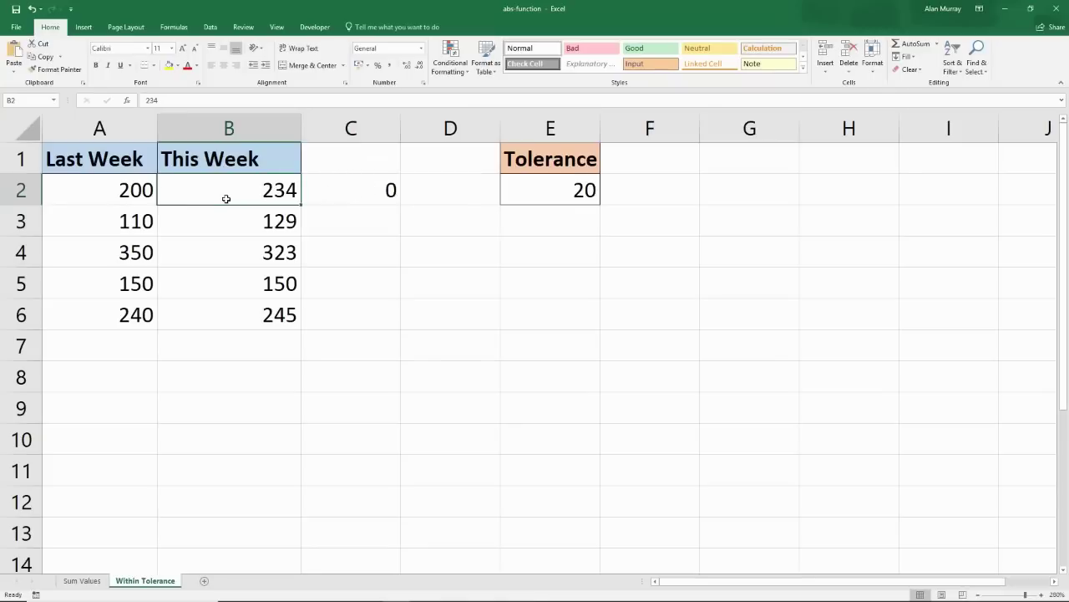
left_click(134, 197)
left_click(392, 190)
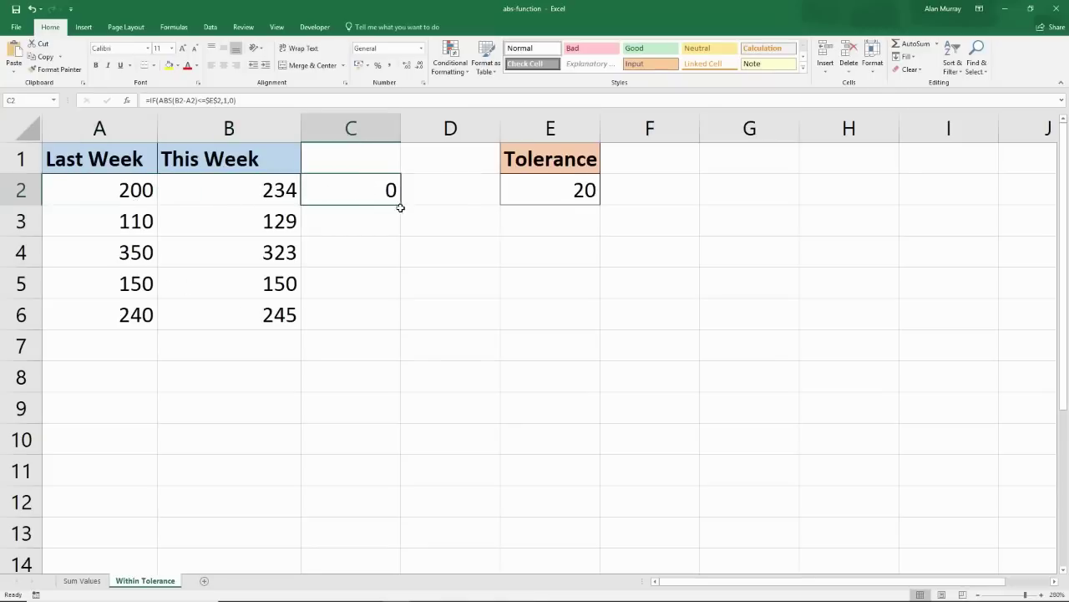
left_click_drag(401, 206, 386, 333)
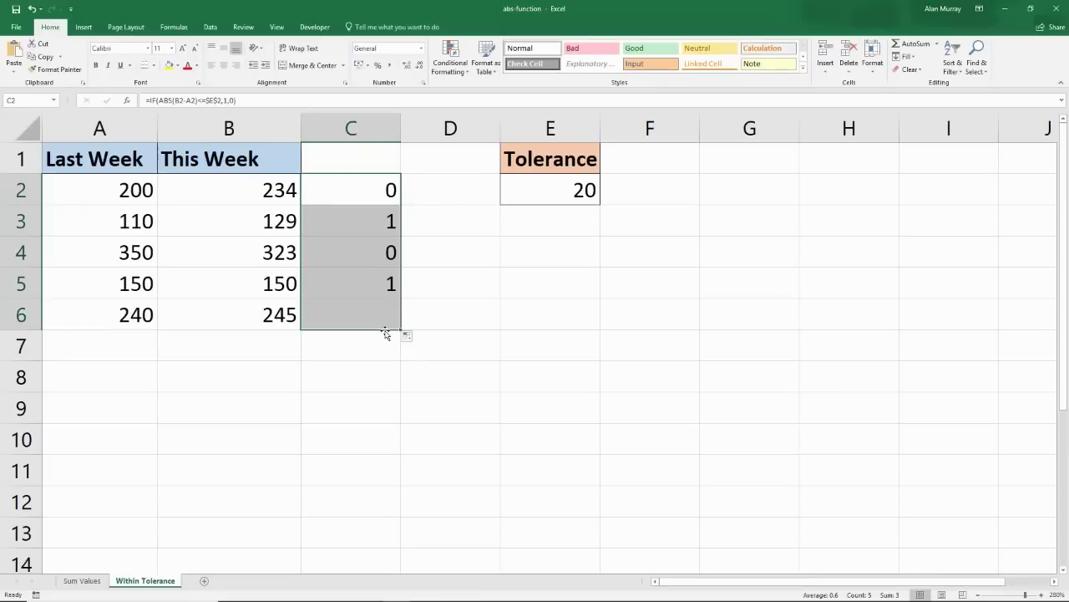
Step: Compare the weekly values in rows 3 to 6 with the tolerance and examine the matching IF results in column C
left_click_drag(125, 221, 276, 226)
left_click(269, 226)
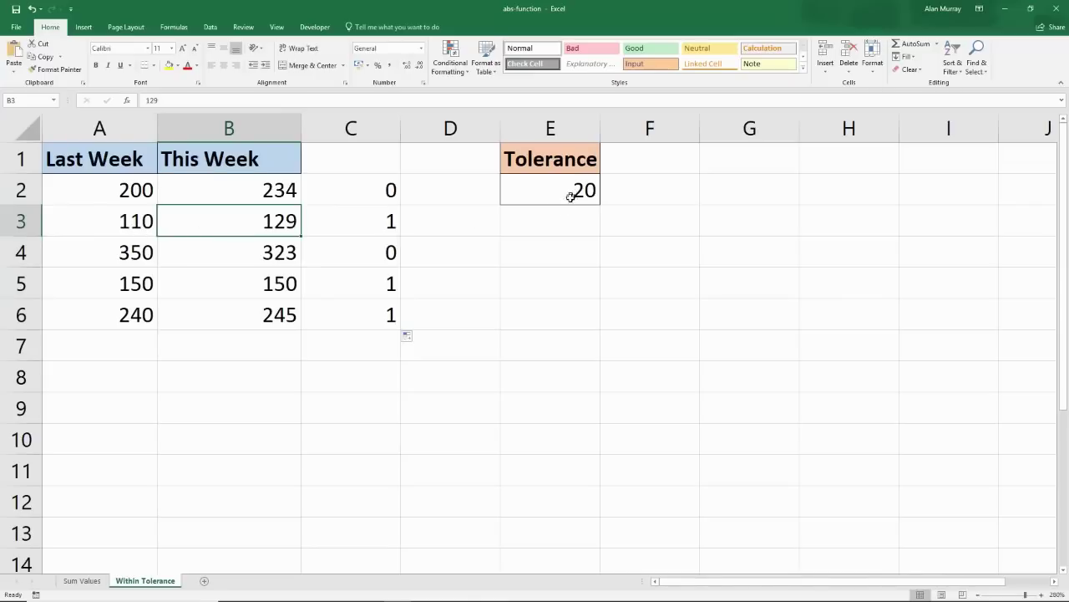
left_click_drag(115, 285, 351, 316)
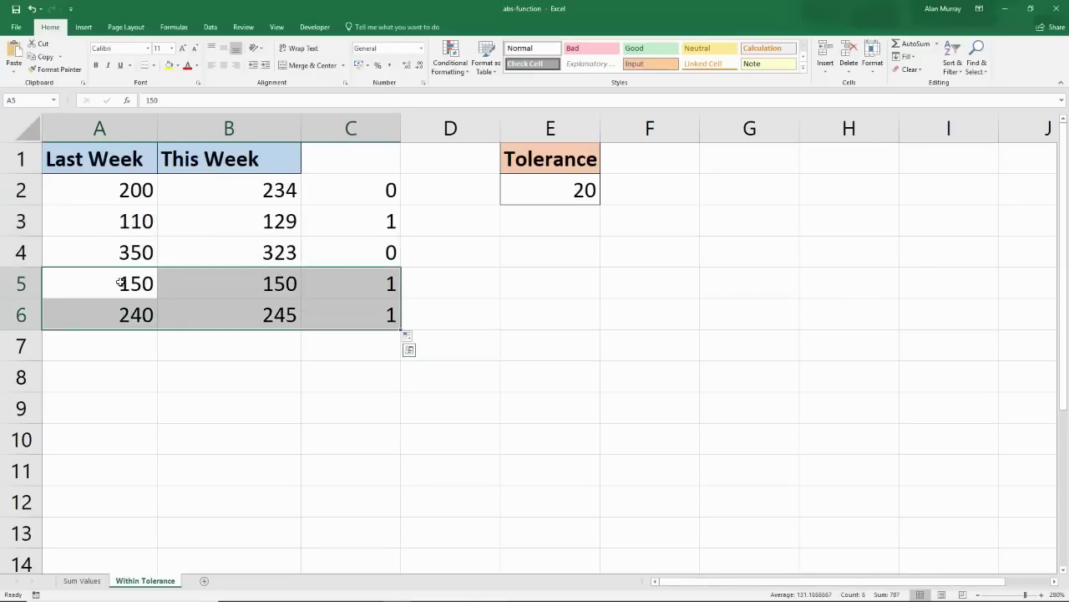
left_click_drag(83, 277, 229, 281)
left_click_drag(114, 306, 203, 306)
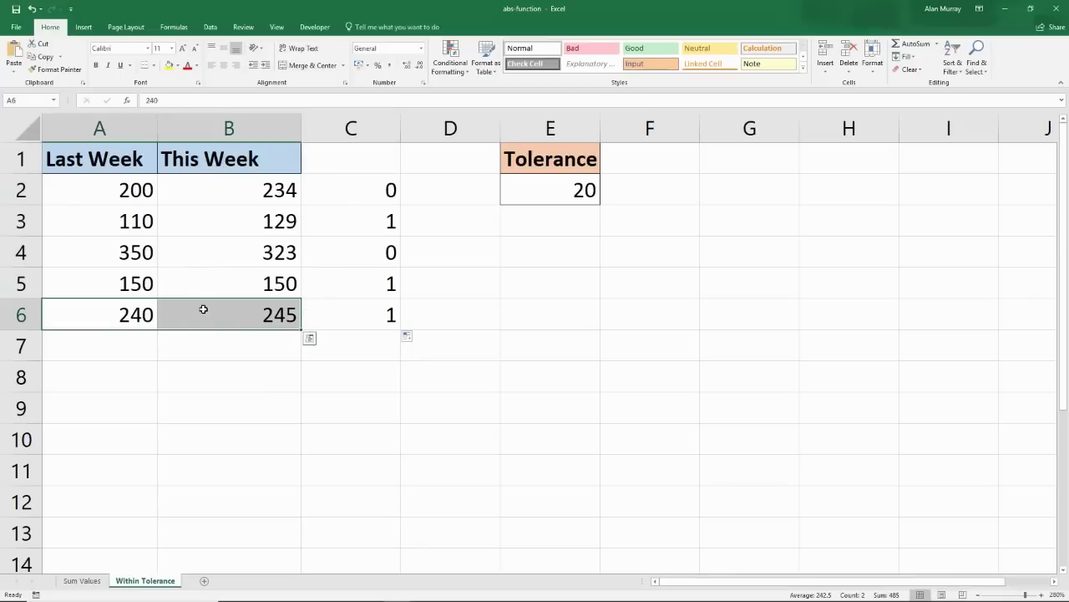
left_click_drag(117, 252, 227, 262)
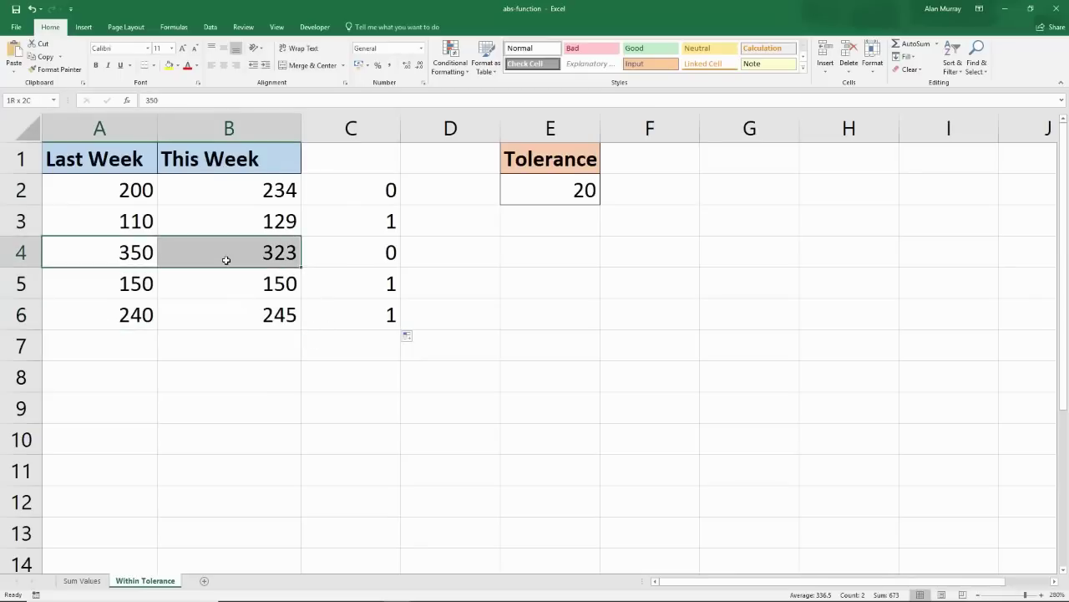
left_click(366, 254)
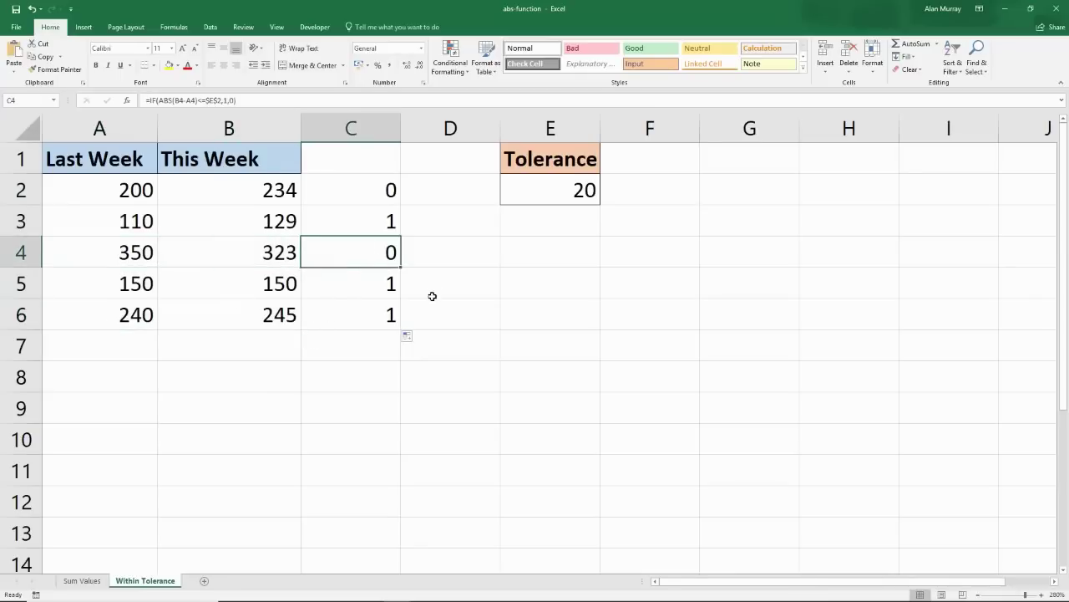
left_click(432, 296)
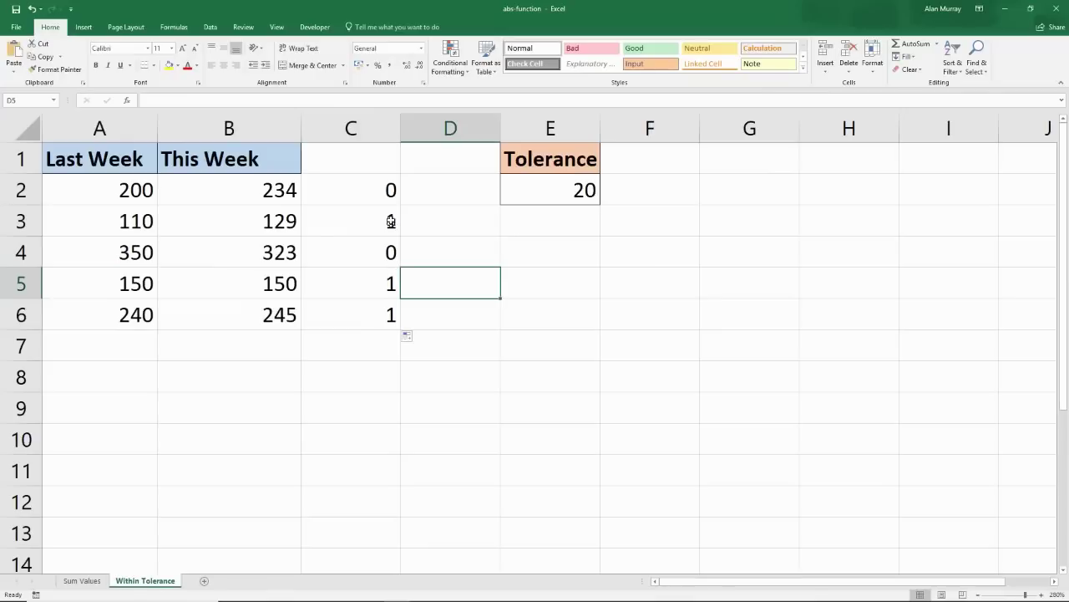
left_click_drag(391, 196, 388, 305)
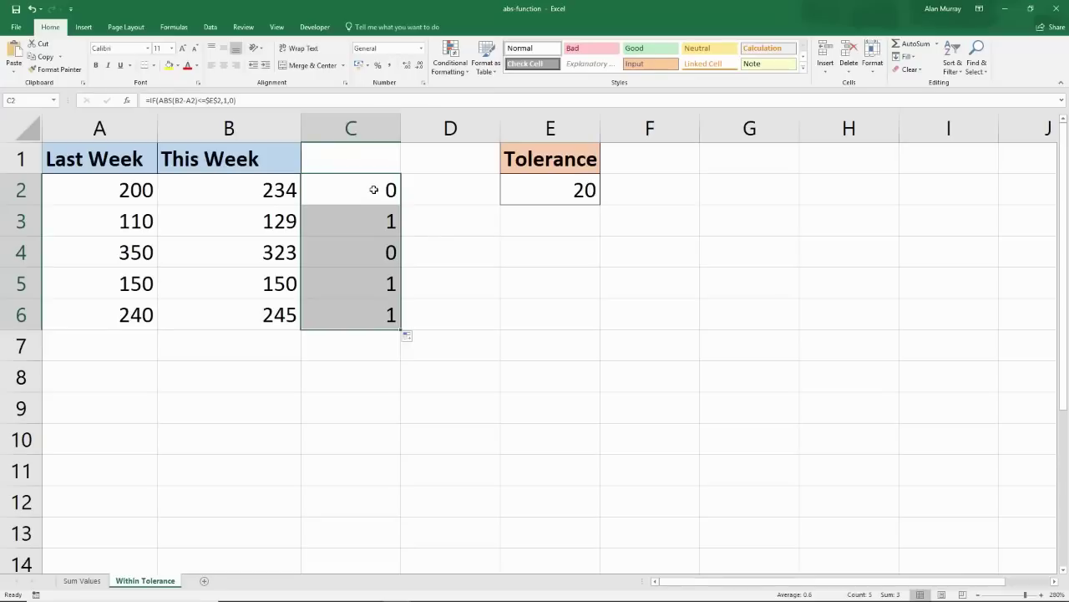
left_click(433, 255)
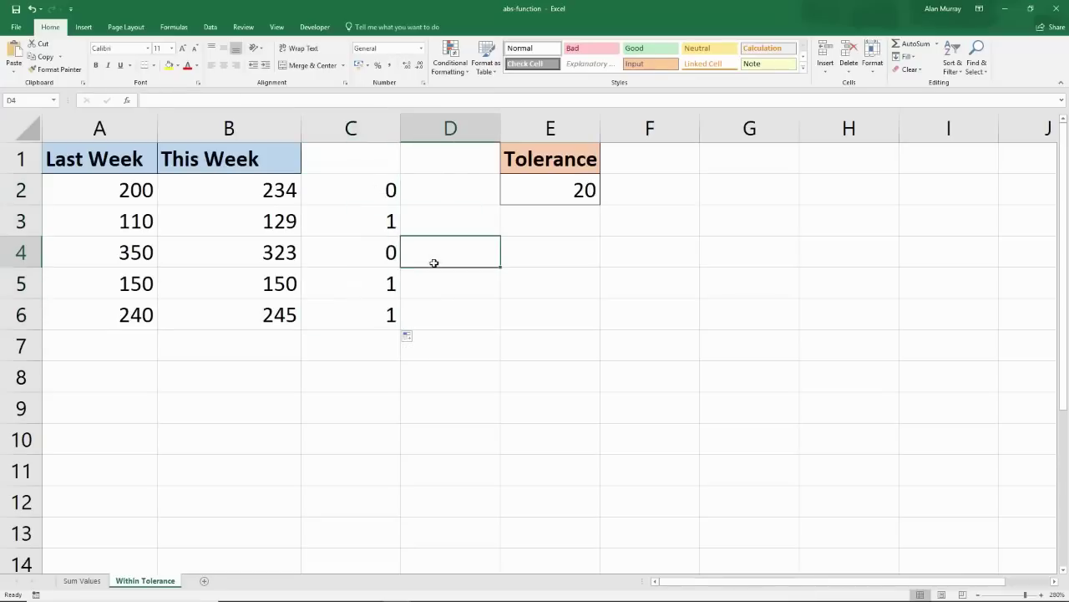
Step: Start a new conditional formatting rule for C2:C6 with the Icon Sets format style
left_click(381, 196)
left_click_drag(380, 215, 364, 317)
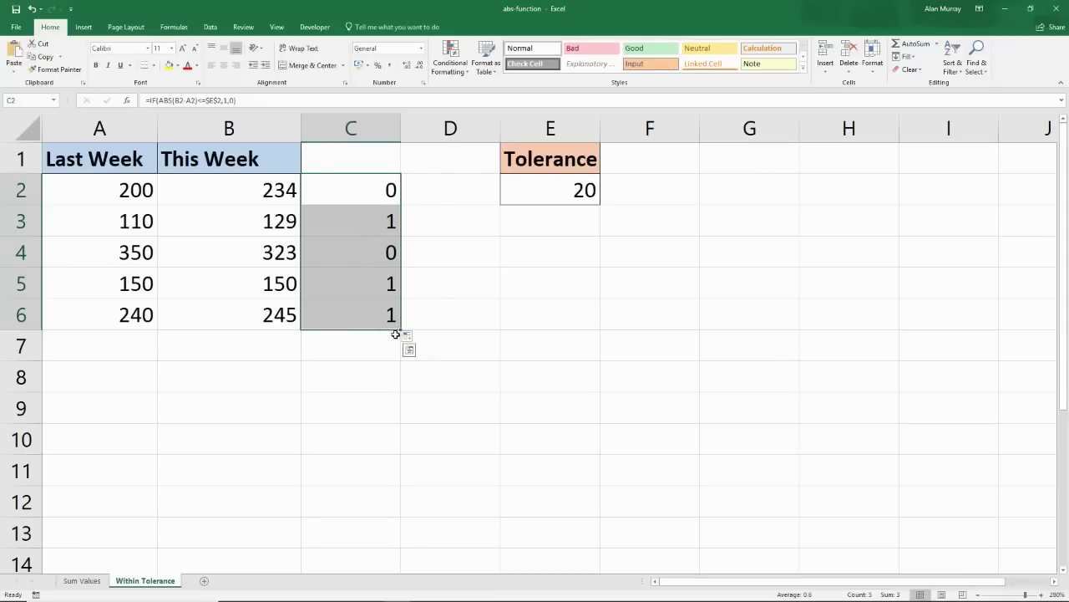
left_click(464, 75)
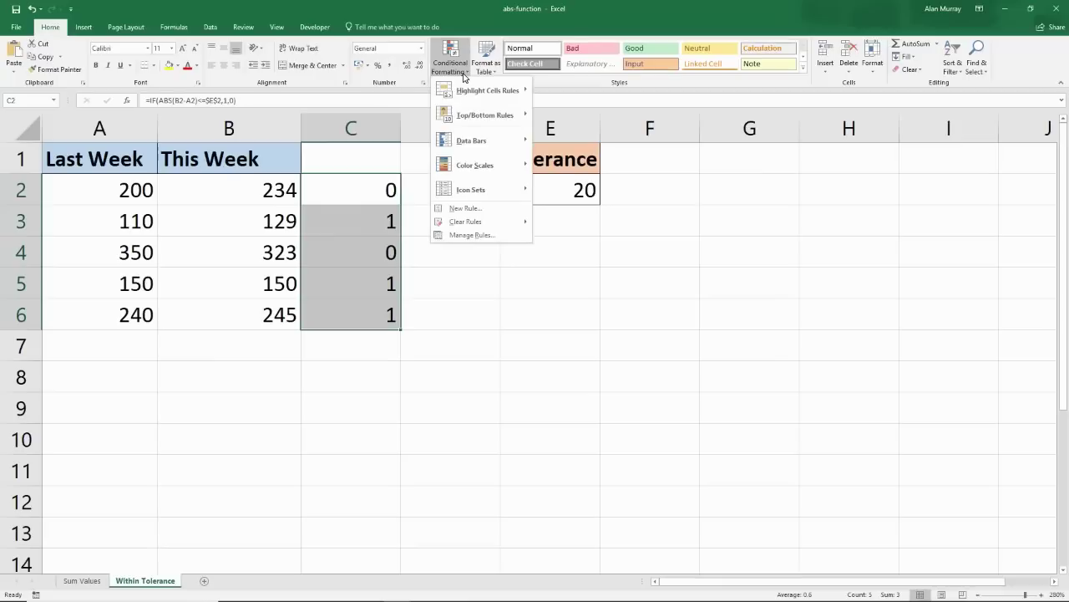
left_click(463, 209)
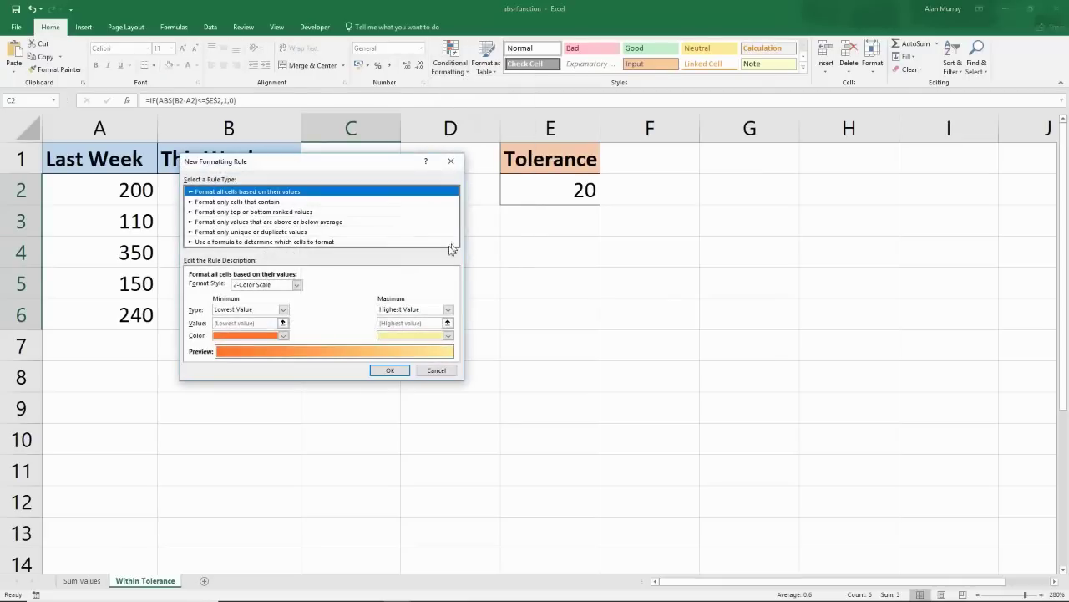
left_click(266, 286)
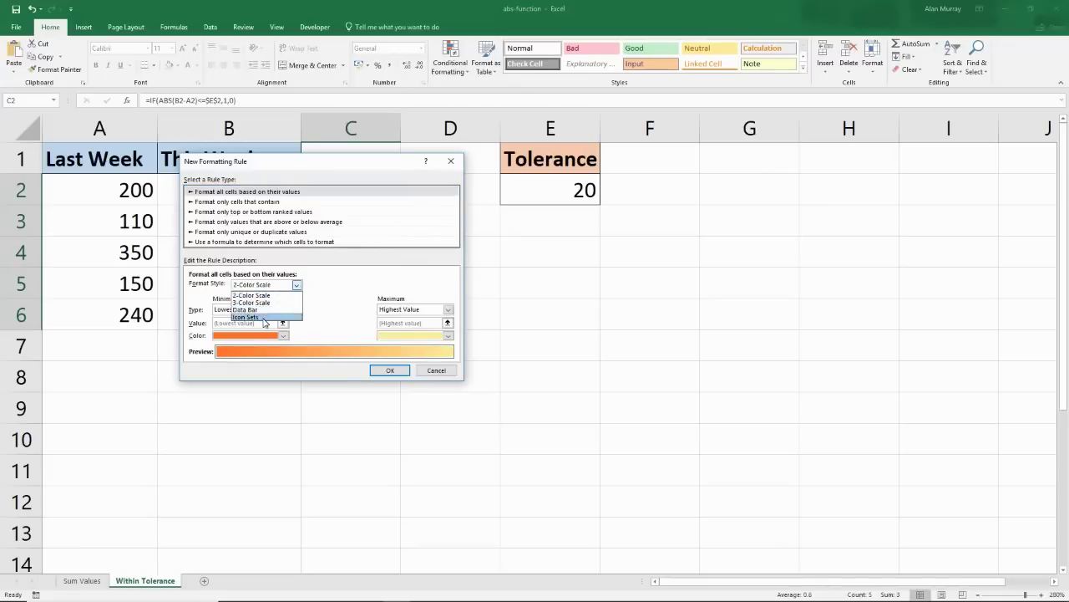
left_click(263, 317)
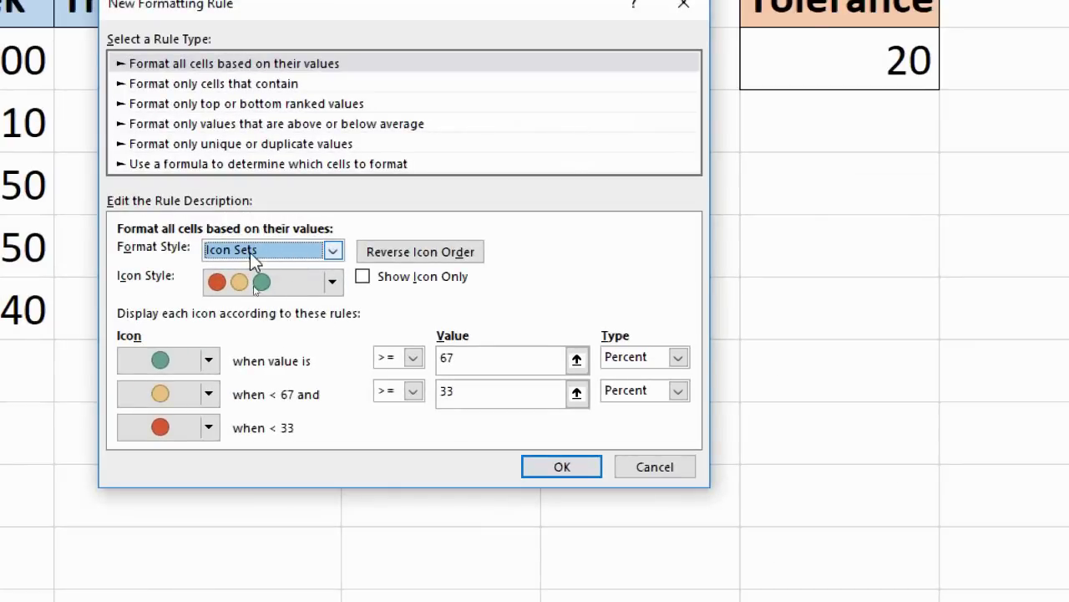
Step: Choose the uncircled cross, exclamation mark and check icon style, and replace the exclamation mark with No Cell Icon
left_click(330, 287)
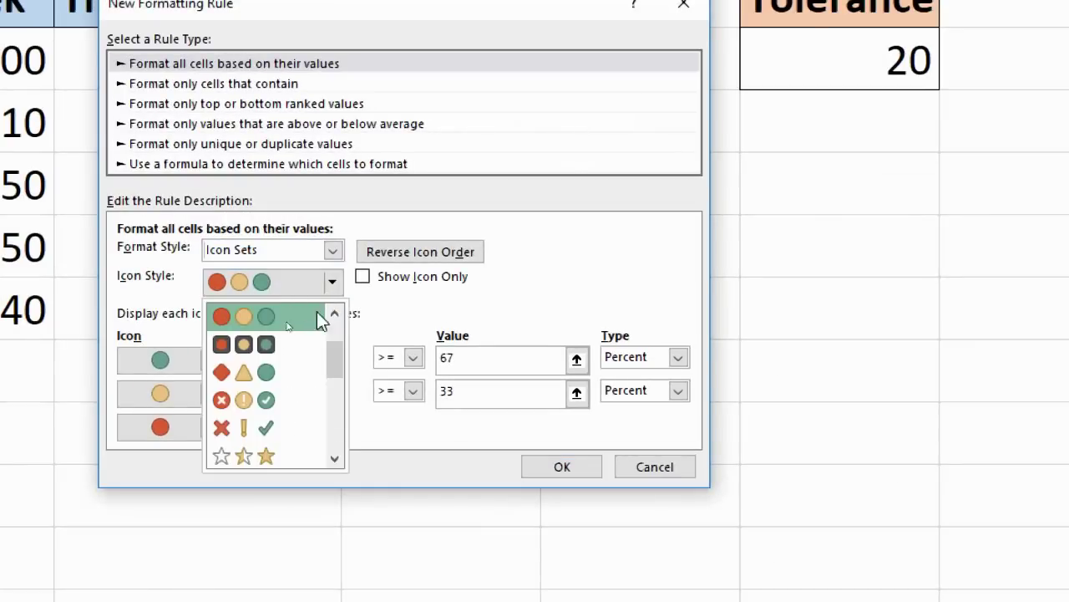
left_click(268, 428)
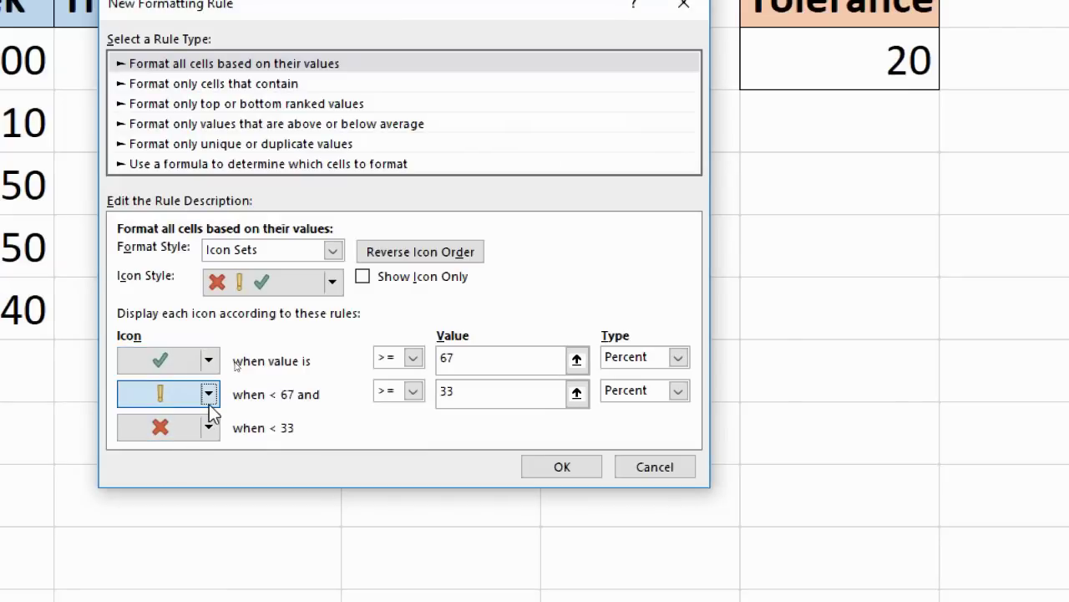
left_click(209, 405)
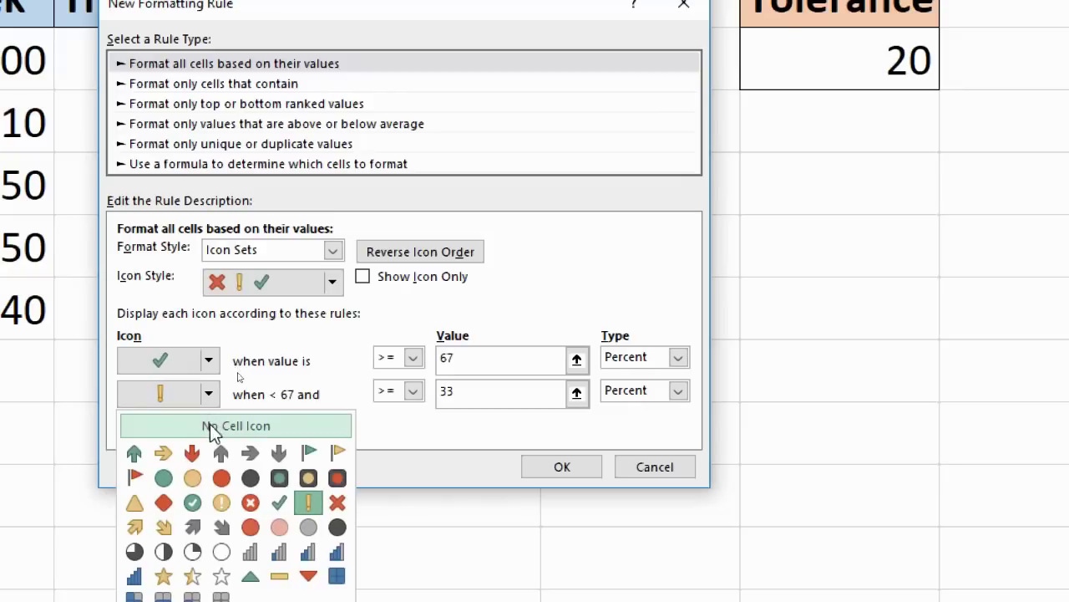
left_click(256, 429)
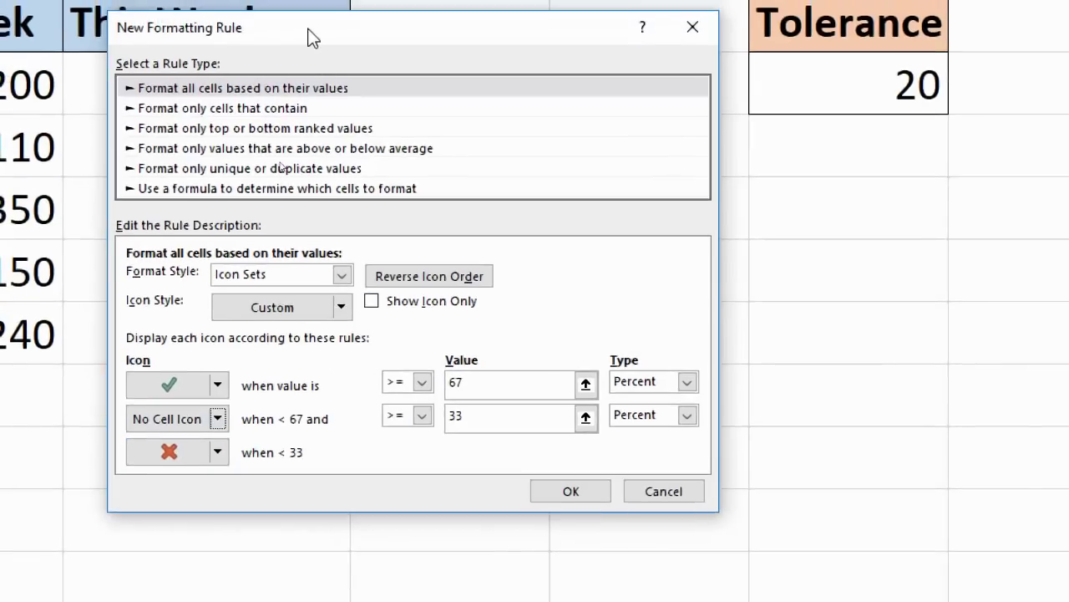
Step: Set the value type of both icon thresholds in the new rule to Number
left_click_drag(300, 7, 638, 203)
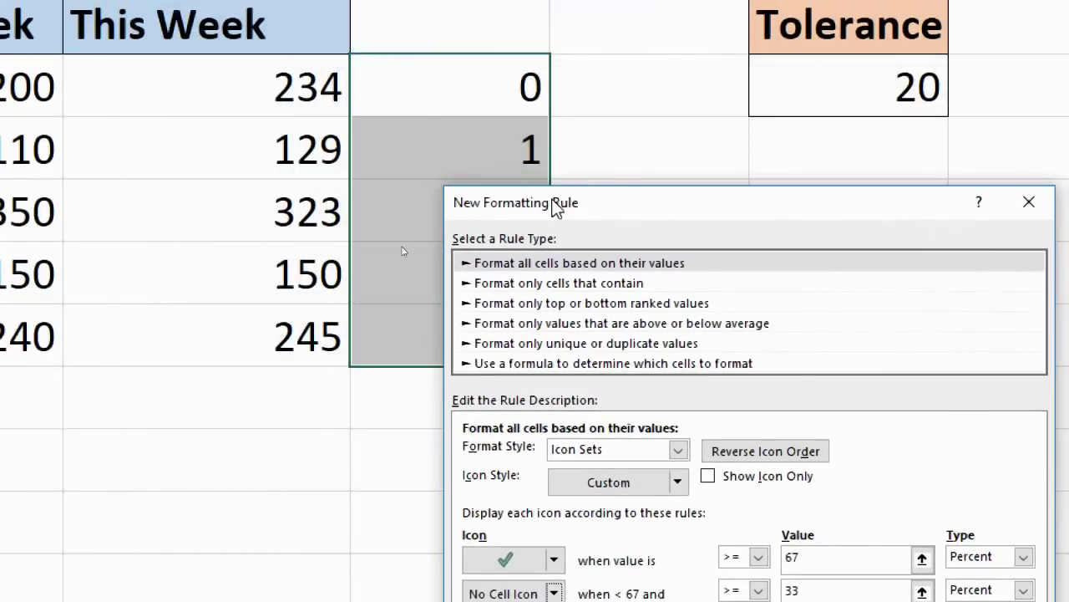
left_click_drag(557, 208, 314, 81)
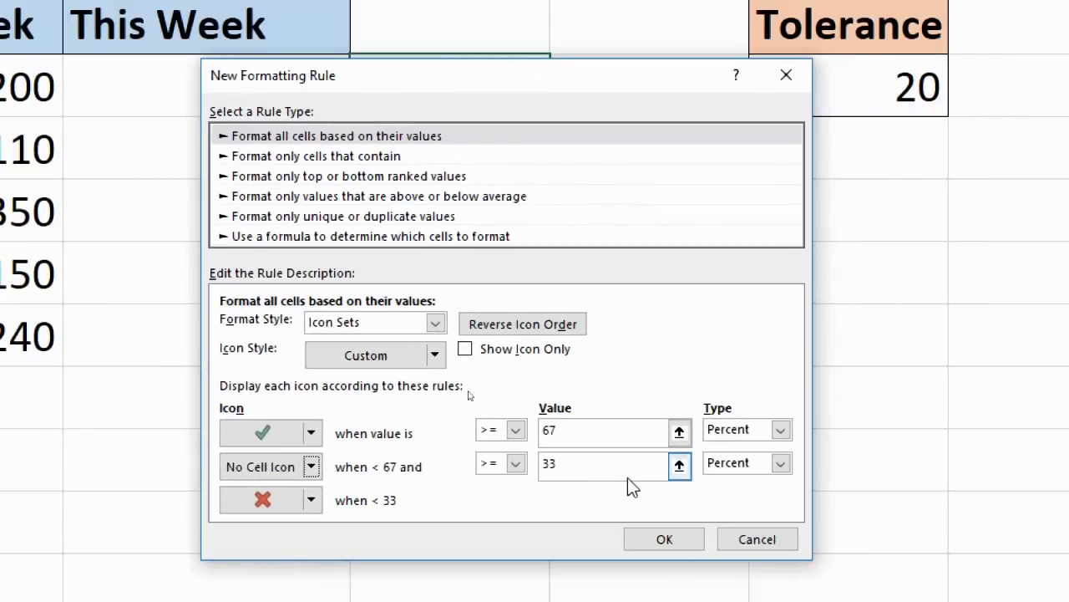
left_click(737, 430)
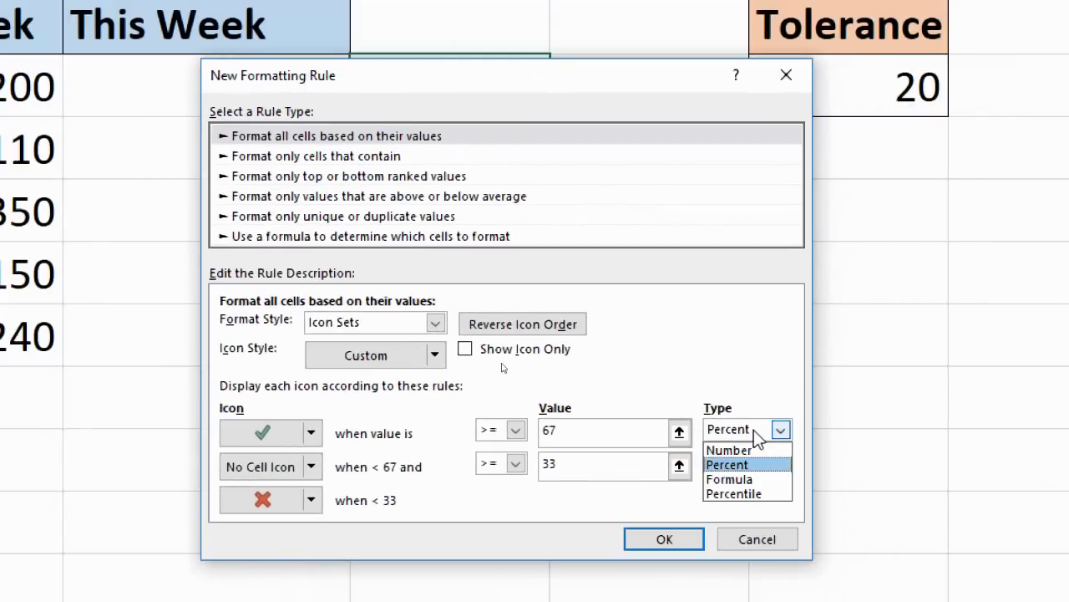
left_click(746, 449)
left_click(748, 463)
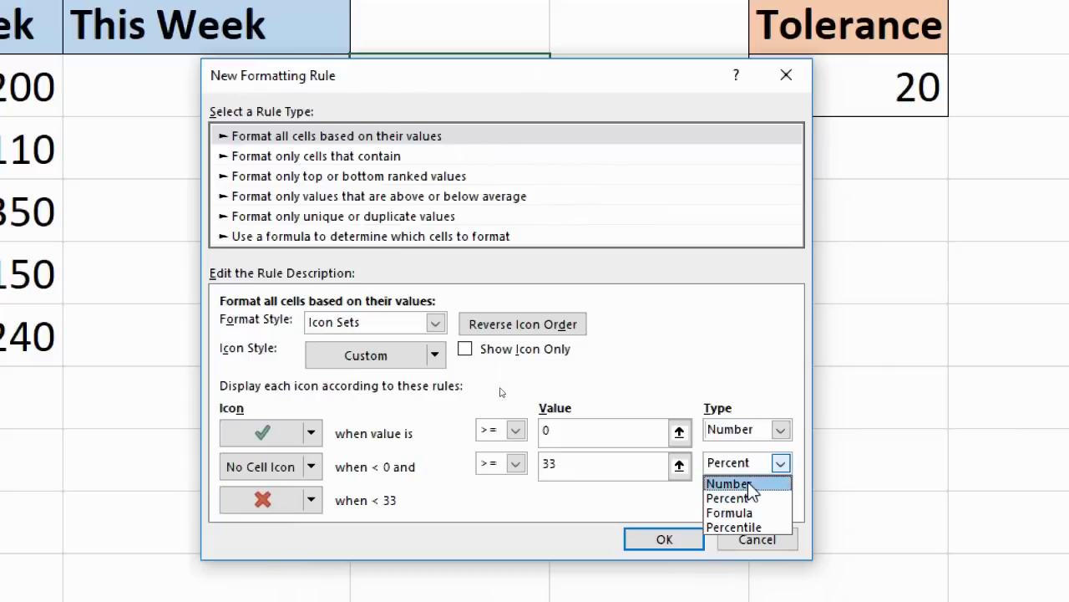
left_click(748, 483)
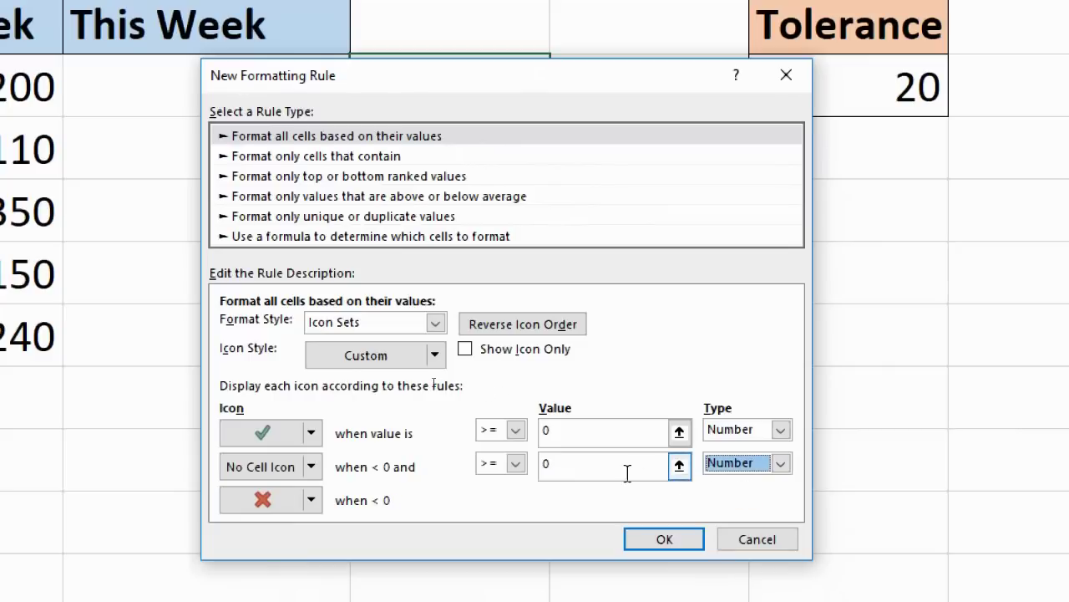
Step: Show the check mark for values >= 1 and no icon for values > 0, and create the rule
left_click(556, 430)
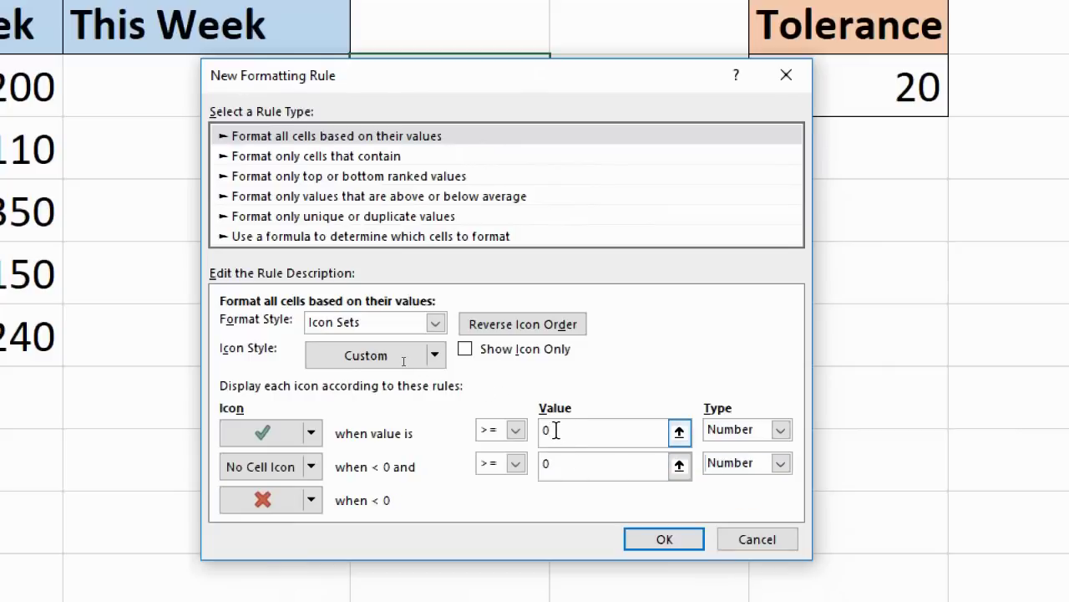
key("BackSpace")
type("1")
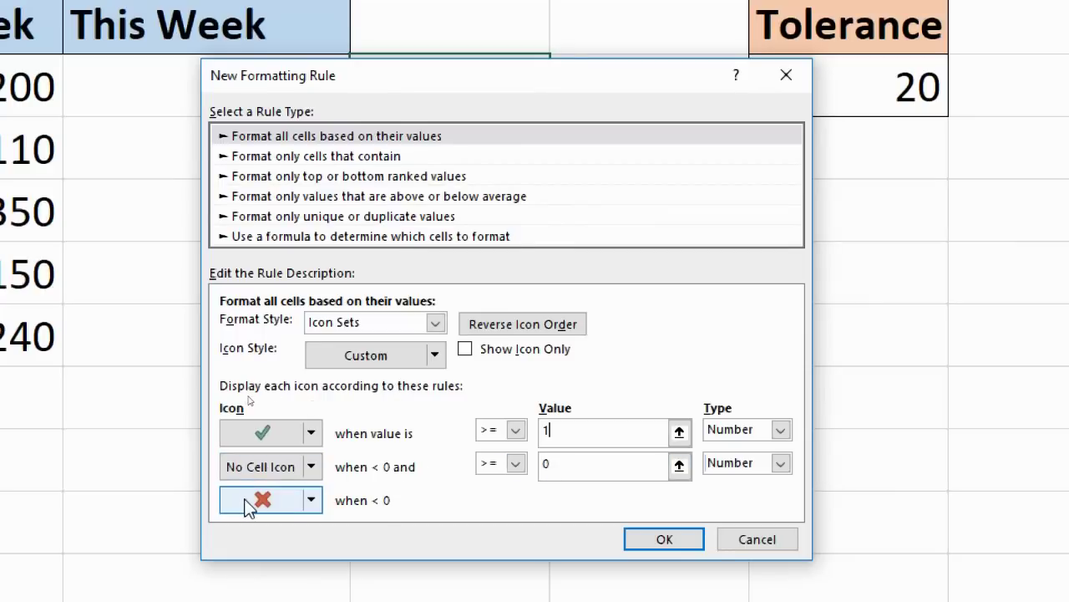
left_click(515, 464)
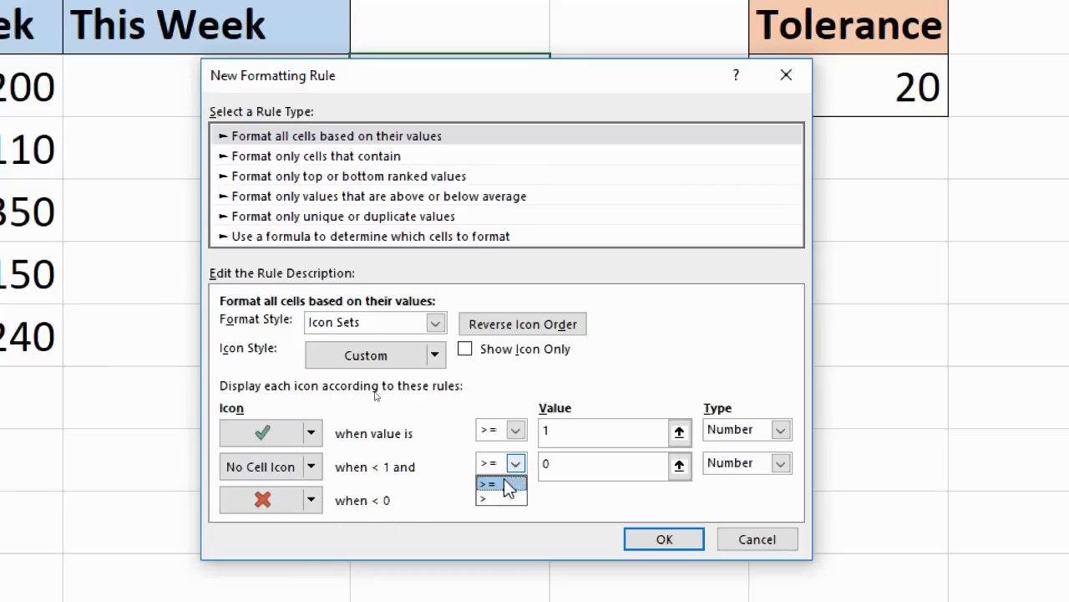
left_click(496, 498)
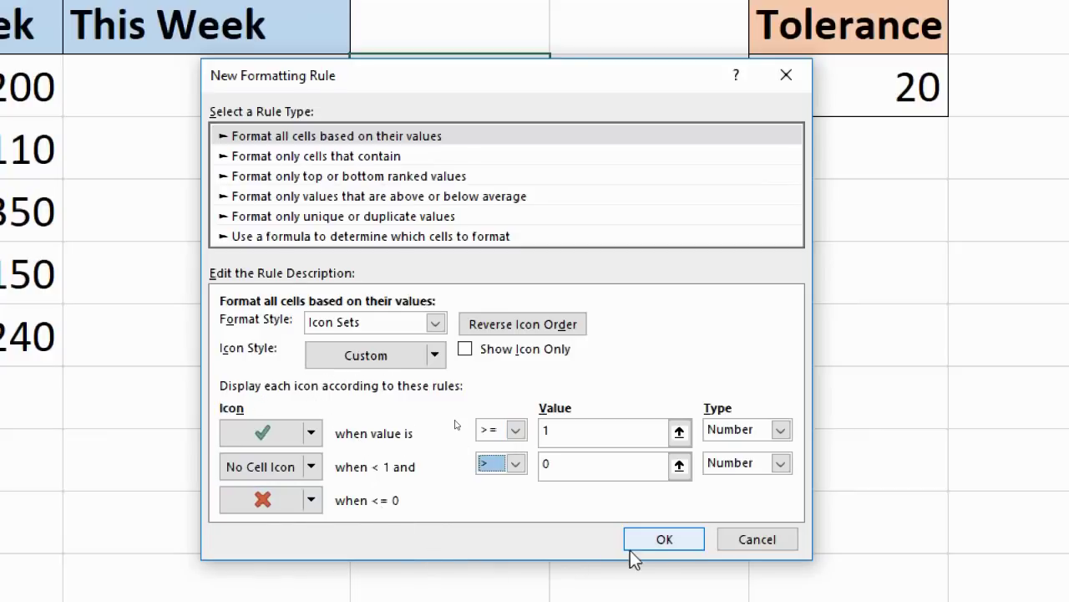
left_click(661, 541)
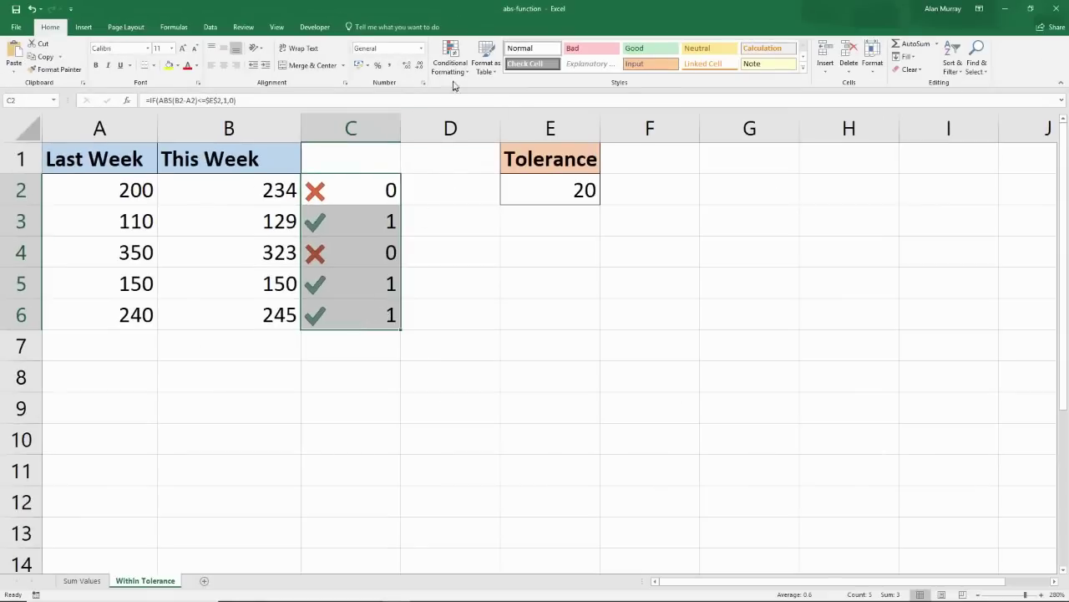
Step: Edit the icon set rule for C2:C6 to show icons only, and narrow column C to about the icons' width
left_click(450, 63)
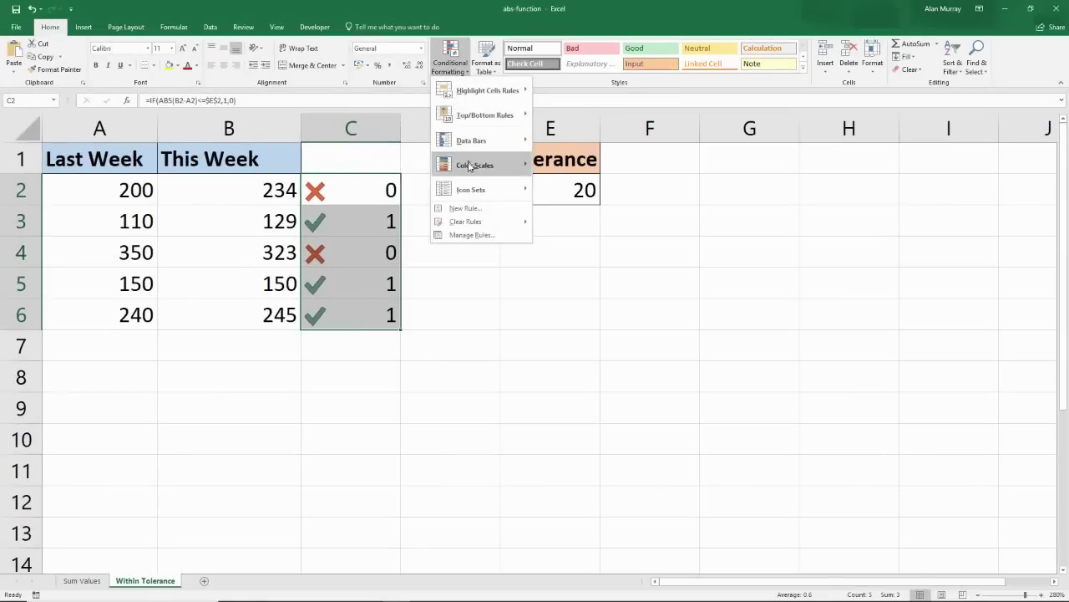
left_click(469, 237)
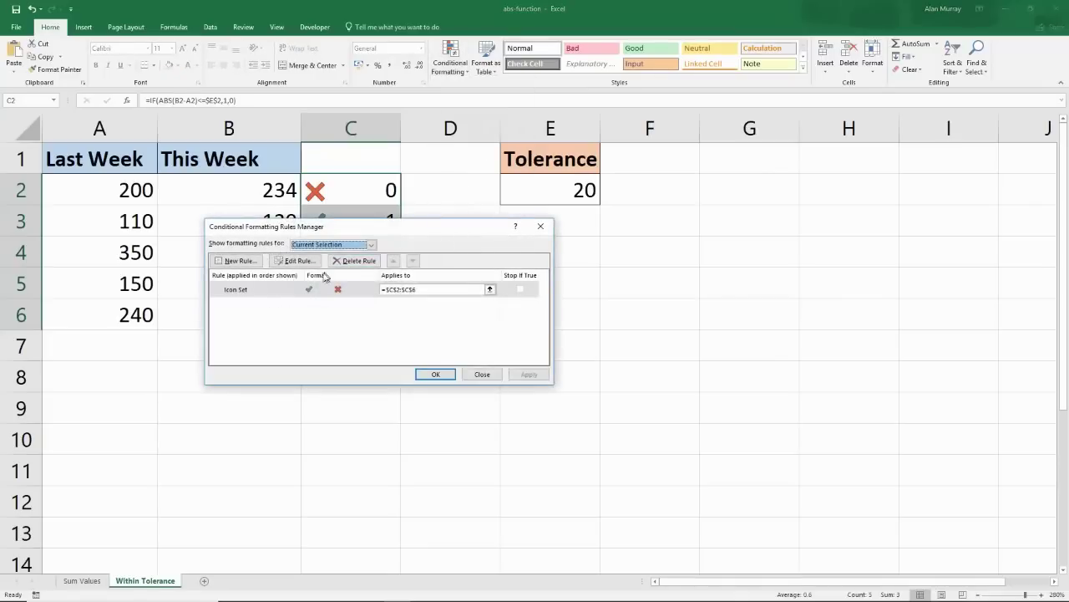
left_click(294, 289)
left_click(297, 260)
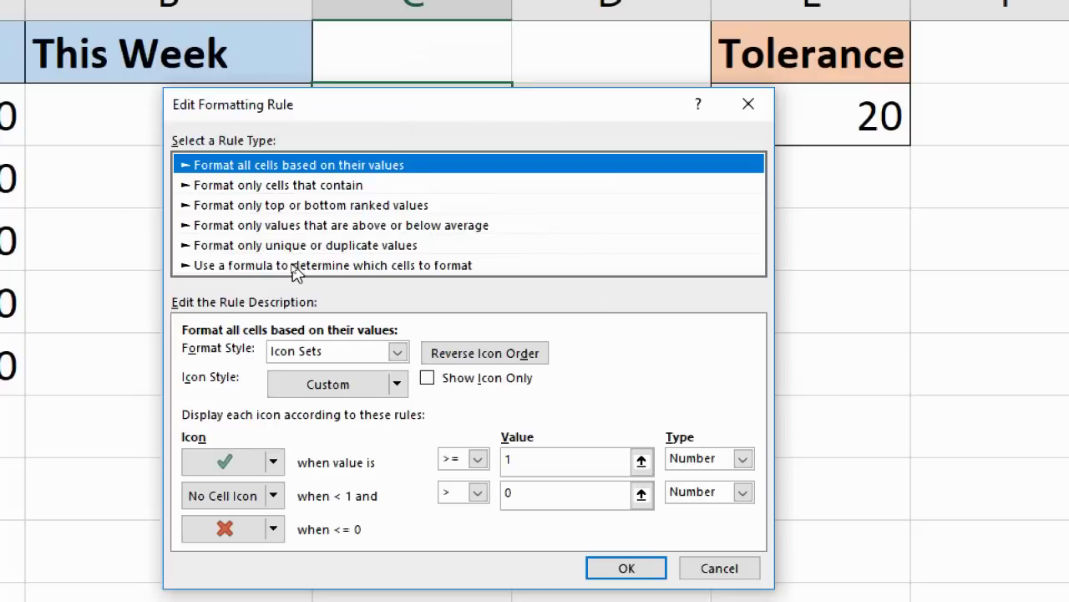
left_click(428, 381)
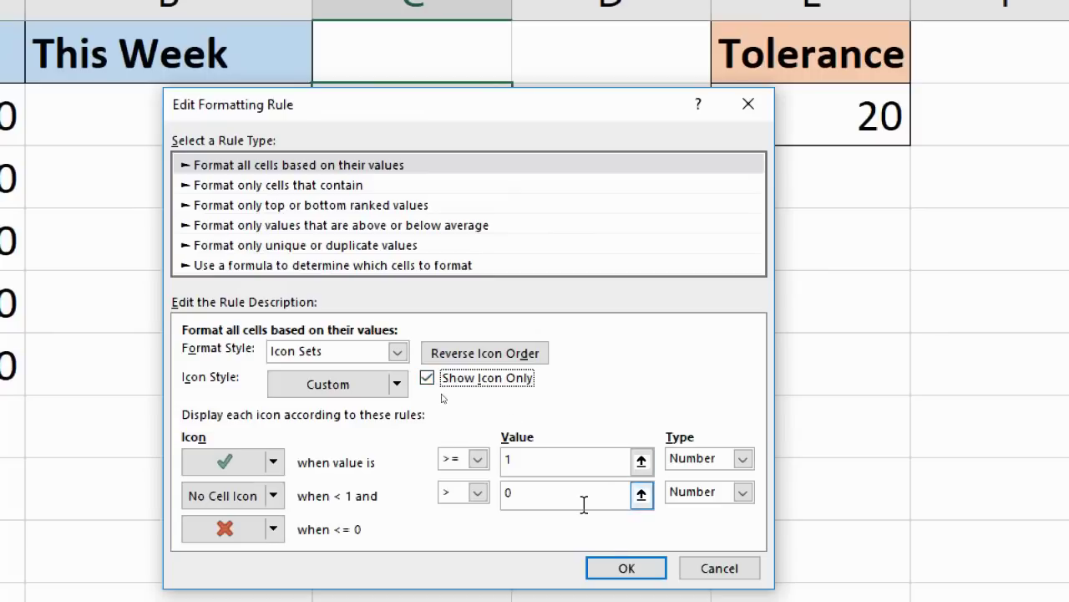
left_click(607, 570)
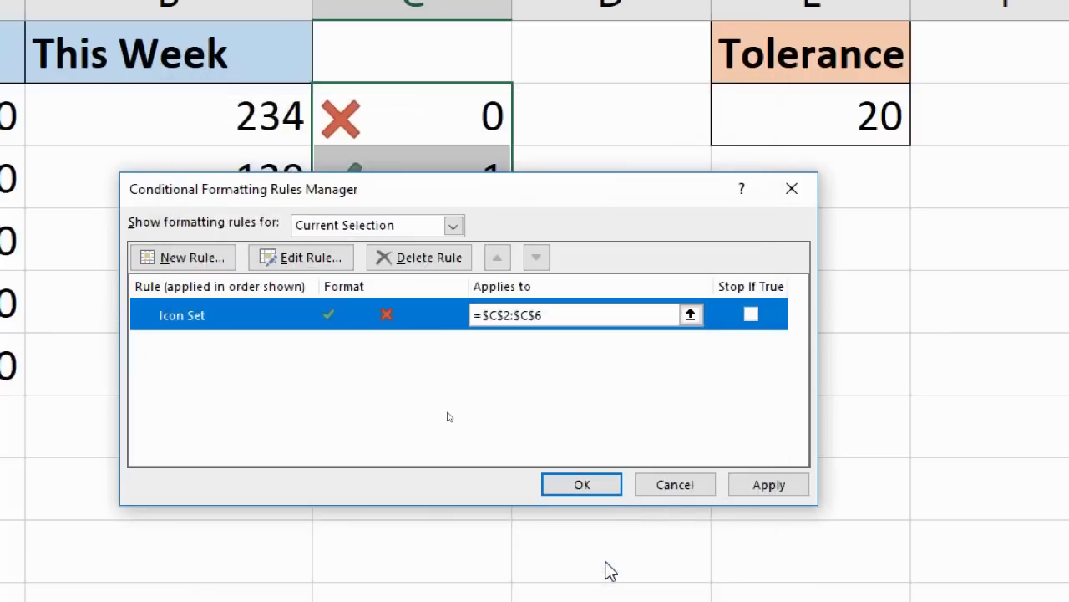
left_click(600, 489)
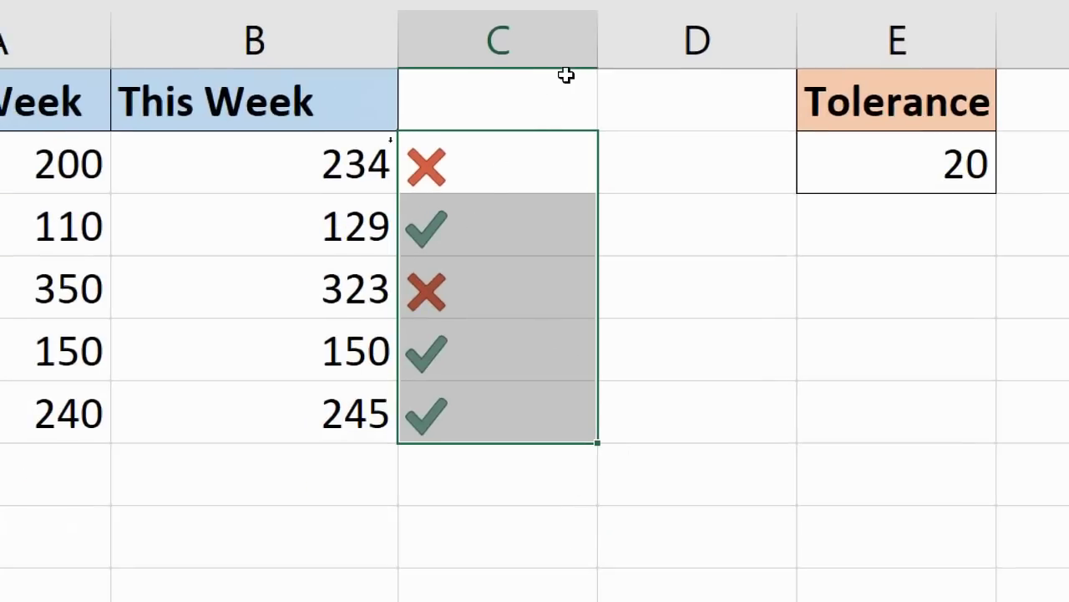
left_click_drag(596, 48, 578, 92)
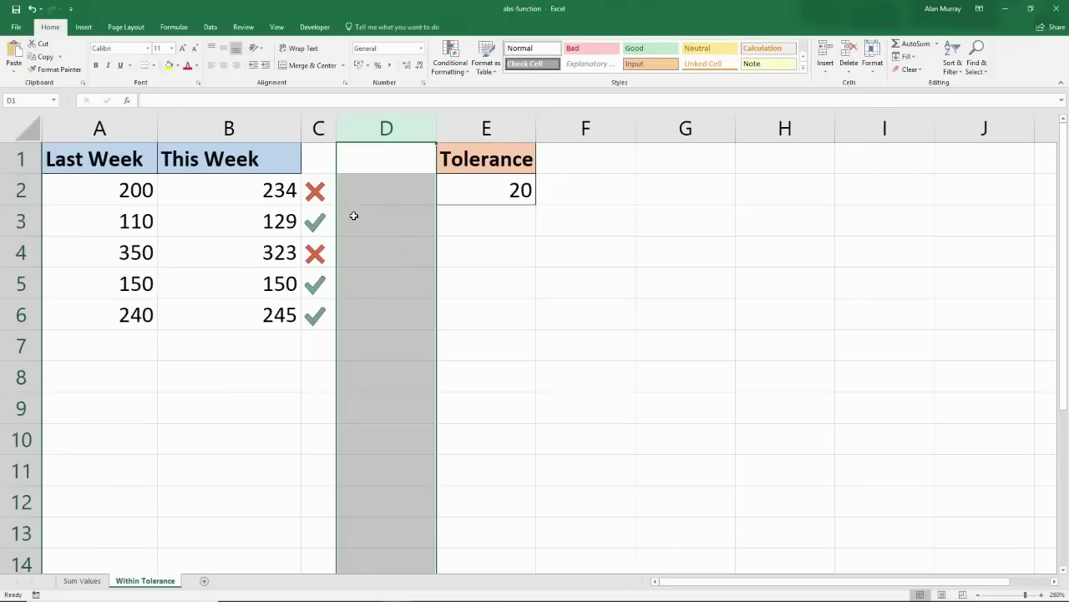
left_click(354, 215)
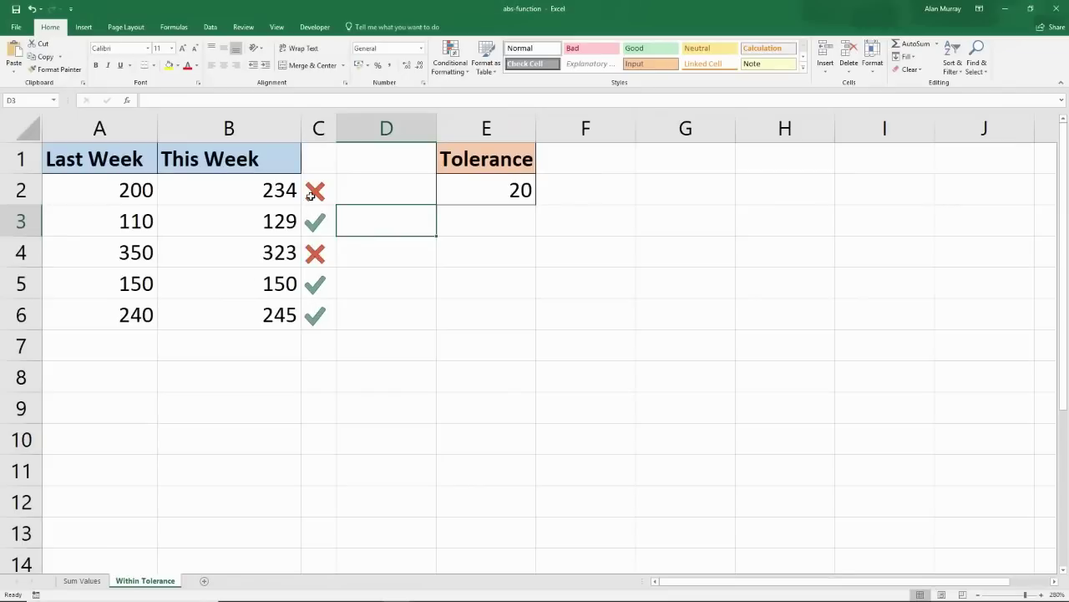
Step: Test the row 5 icon by changing B5 to 180, and restore B5 to 150
left_click(282, 286)
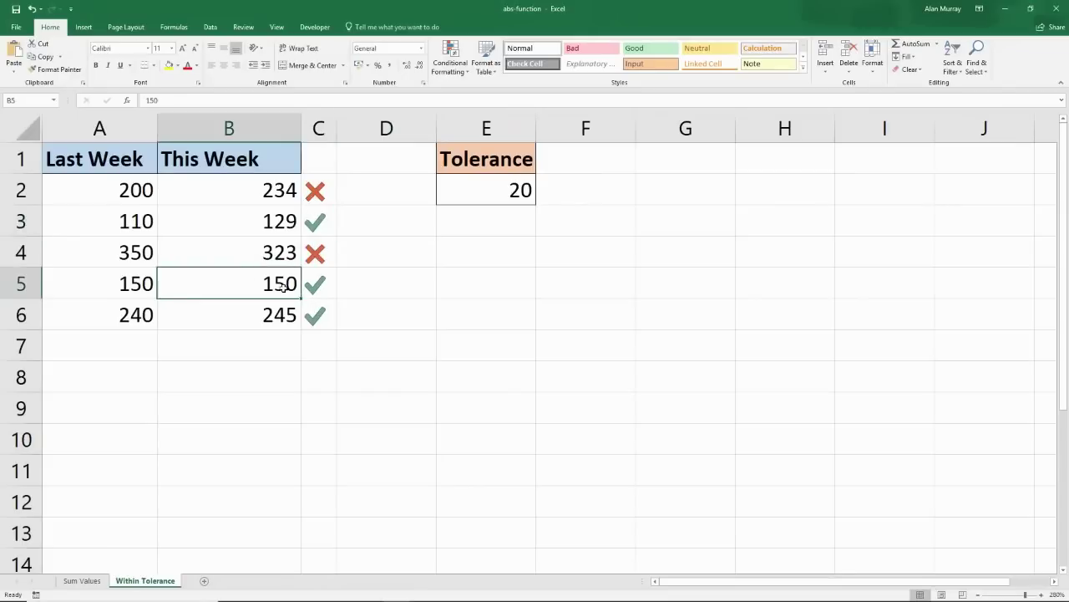
type("180")
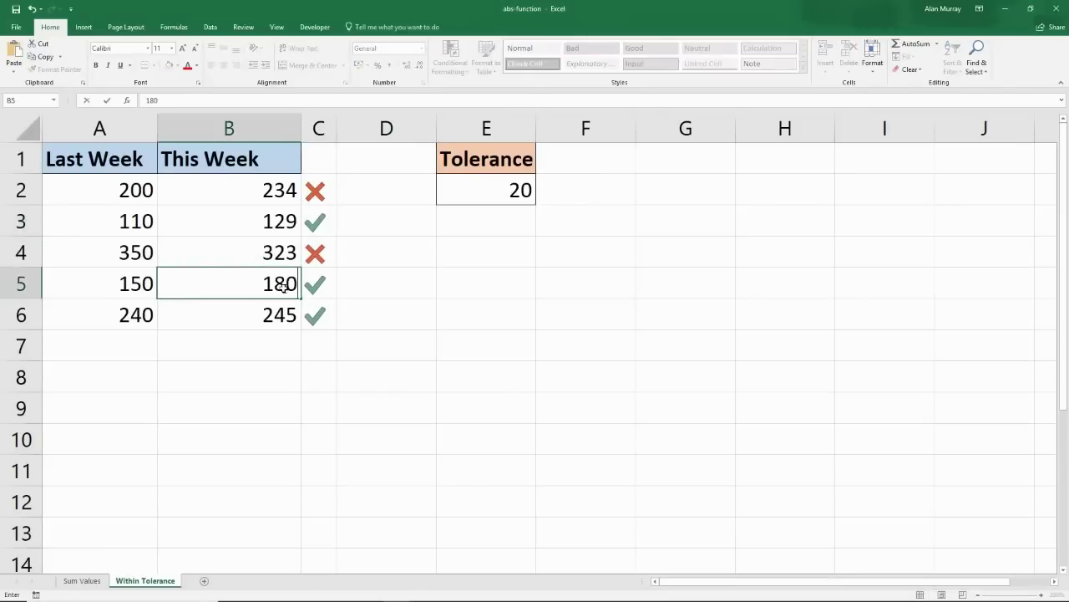
key("Return")
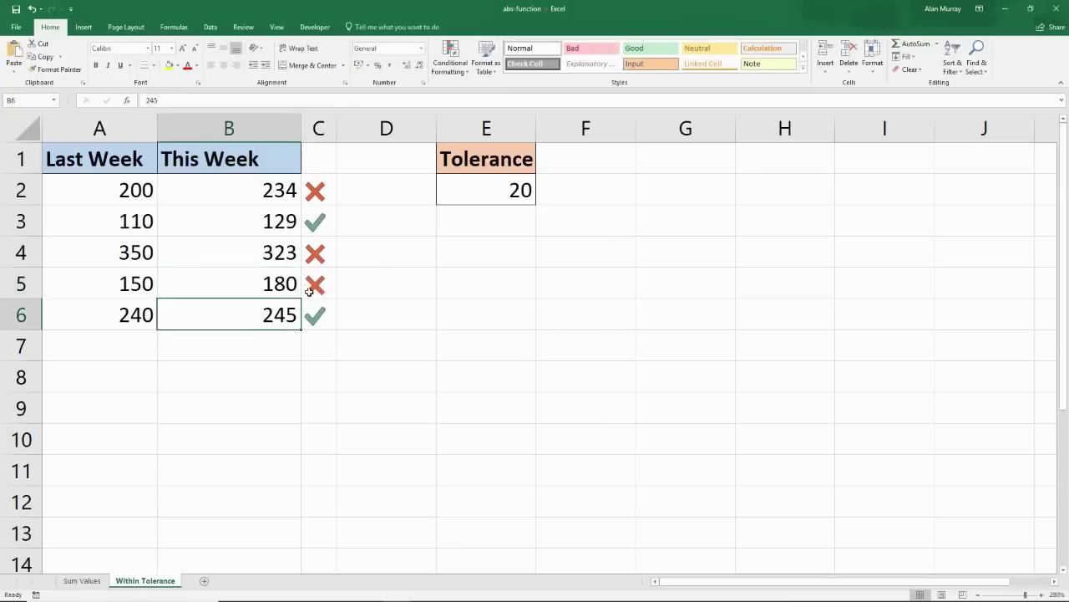
left_click(291, 286)
type("15")
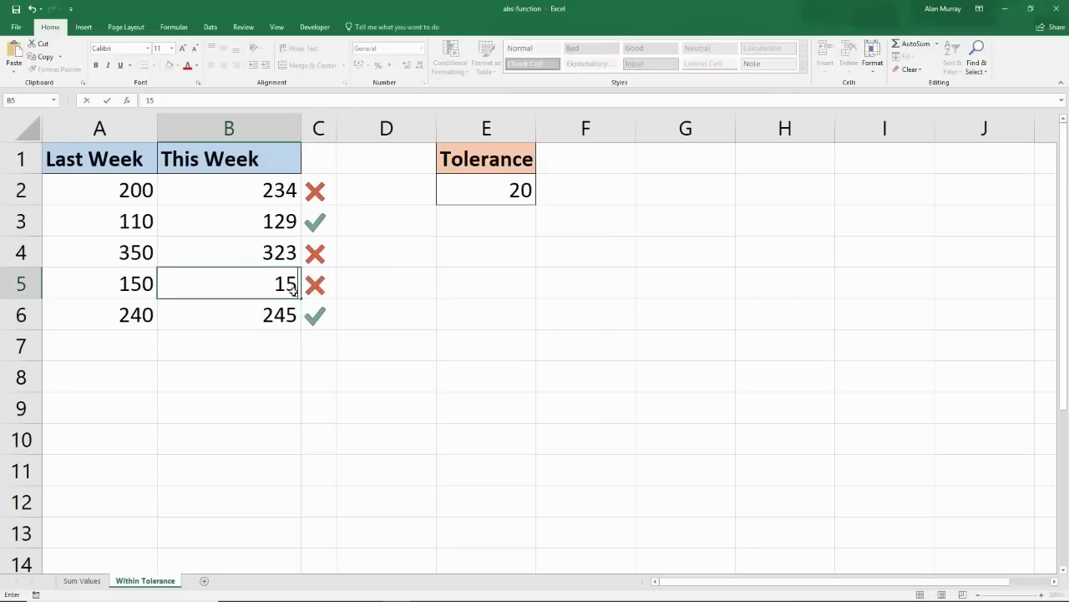
type("0")
key("Return")
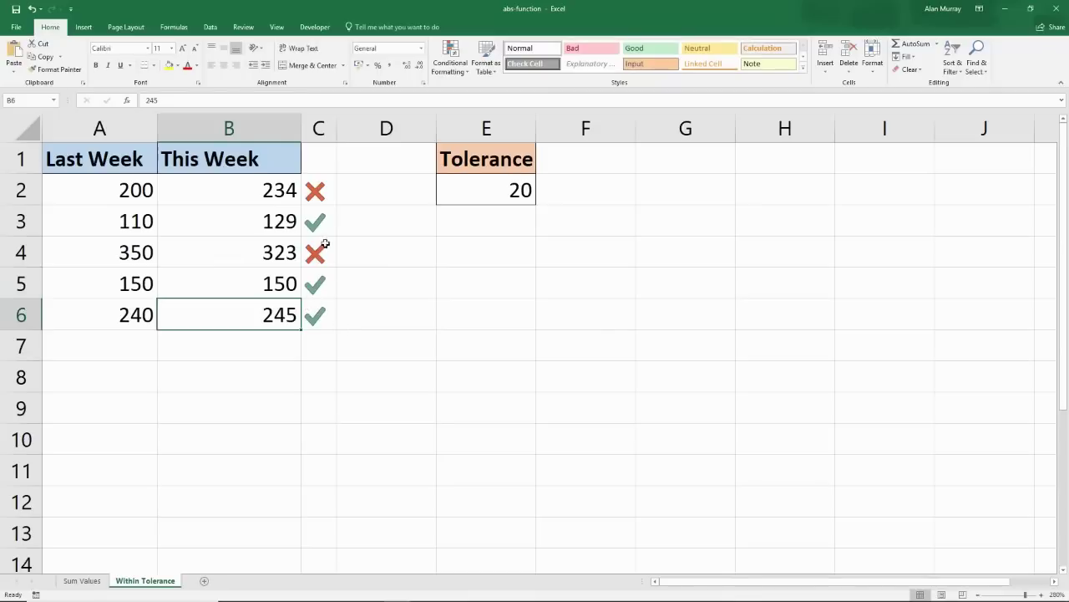
Step: Open the IF formula in C2 and highlight its ABS(B2-A2) part for review
double_click(330, 196)
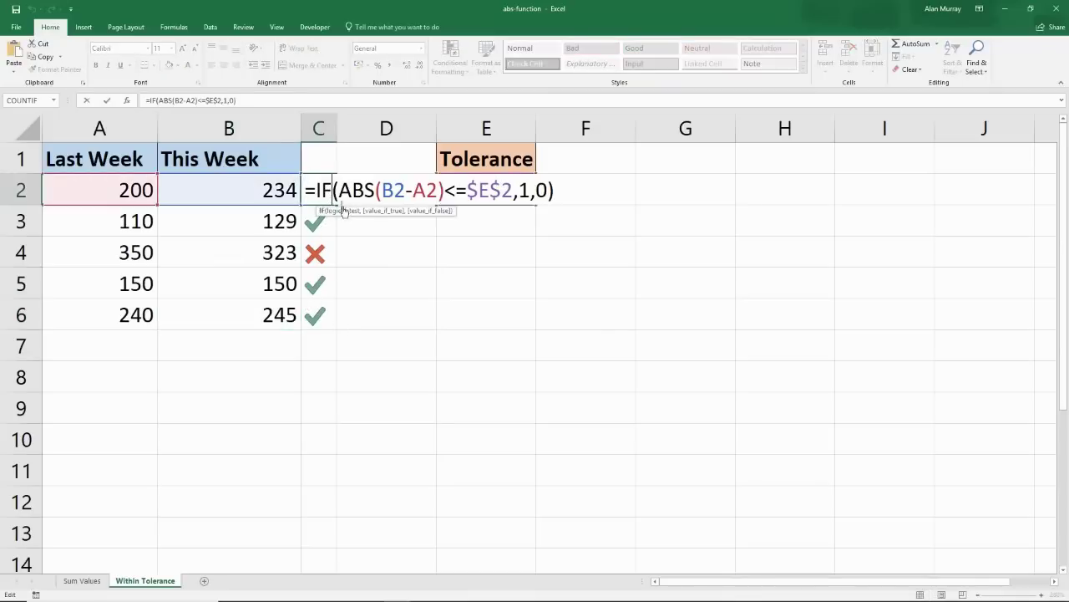
left_click_drag(336, 191, 445, 191)
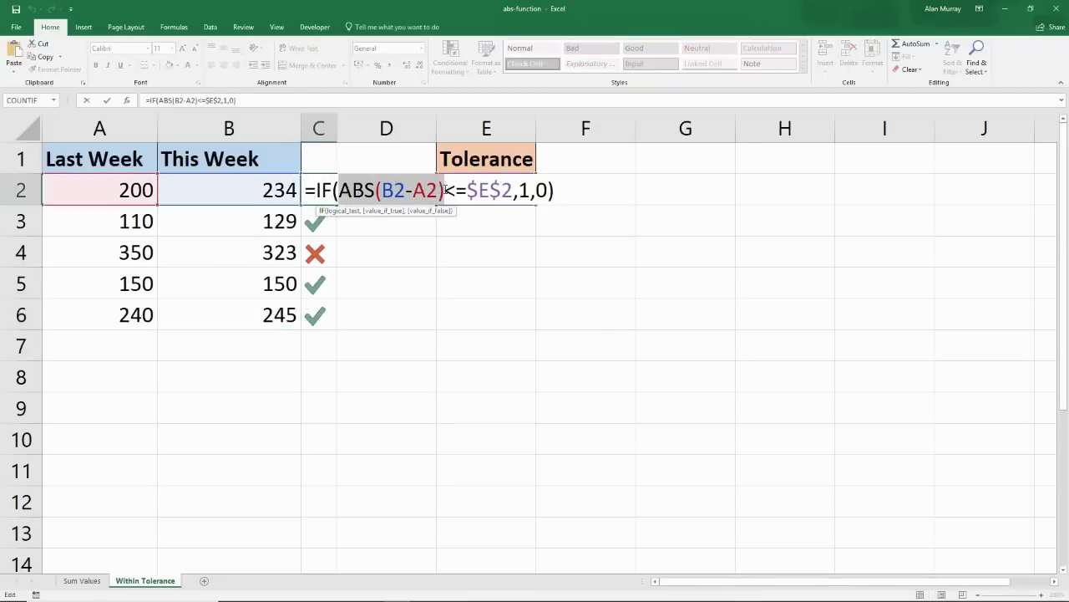